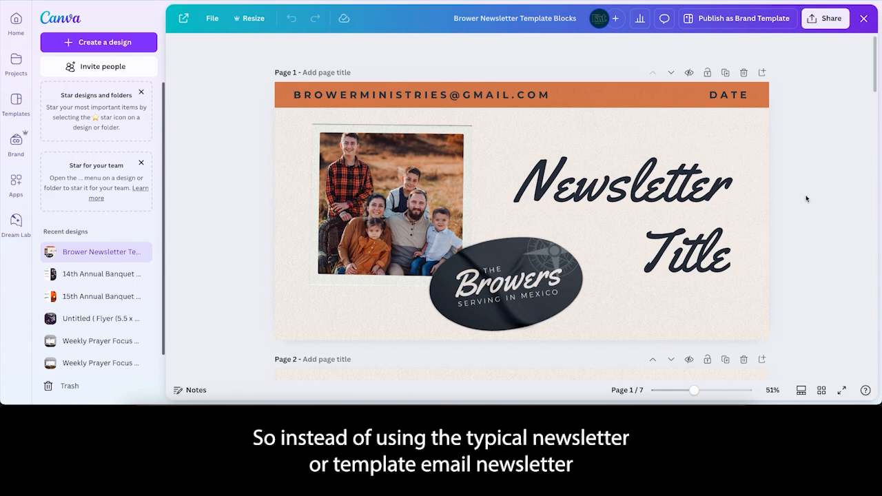
Look over the newsletter template's opening pages and the thumbnail overview of all its blocks
{"action": "scroll", "coordinate": [806, 197], "scroll_direction": "down", "scroll_amount": 8}
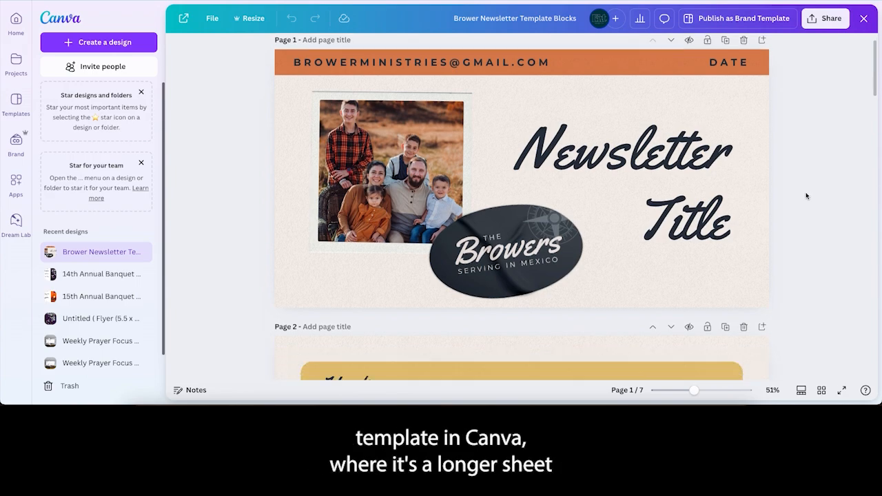
{"action": "scroll", "coordinate": [807, 196], "scroll_direction": "down", "scroll_amount": 4}
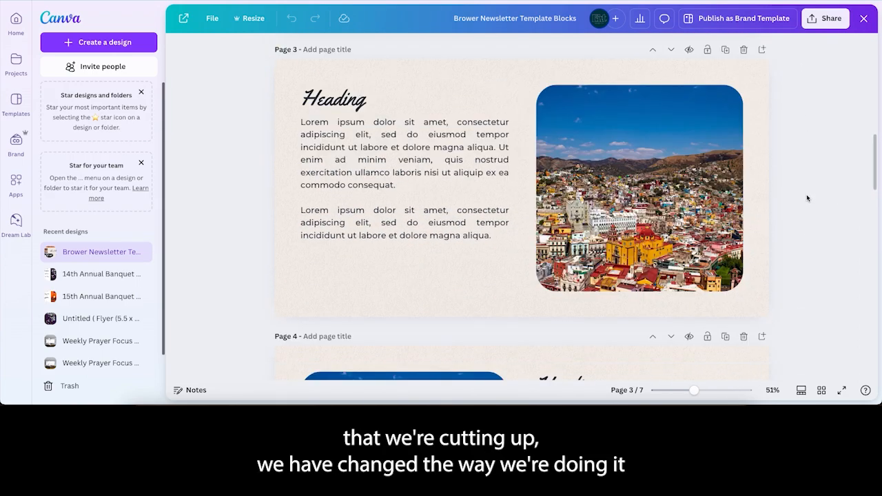
{"action": "scroll", "coordinate": [806, 196], "scroll_direction": "up", "scroll_amount": 12}
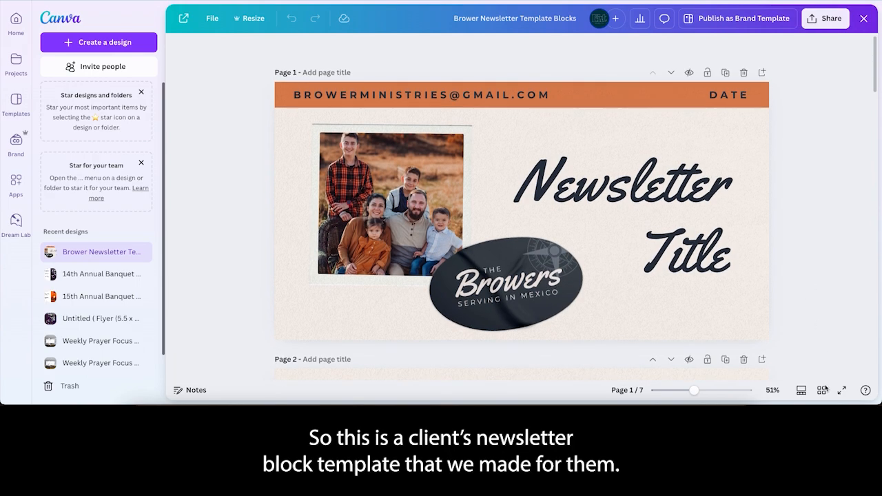
{"action": "left_click", "coordinate": [822, 390]}
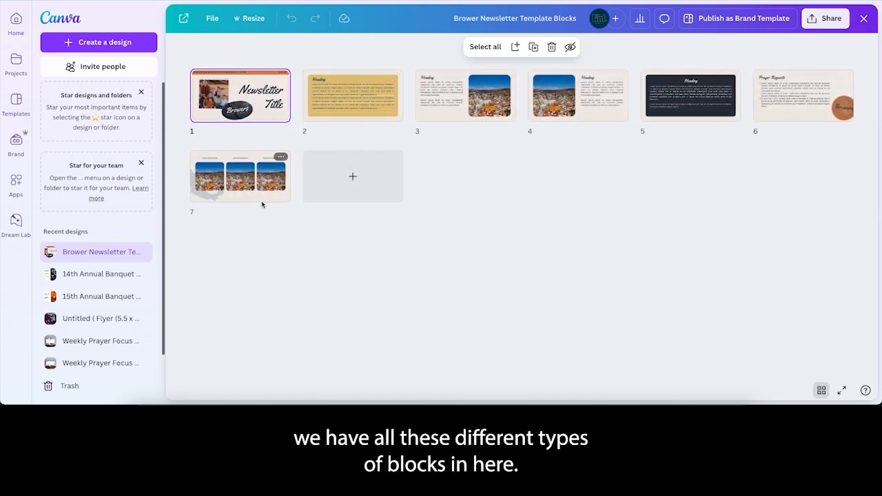
{"action": "left_click", "coordinate": [822, 391]}
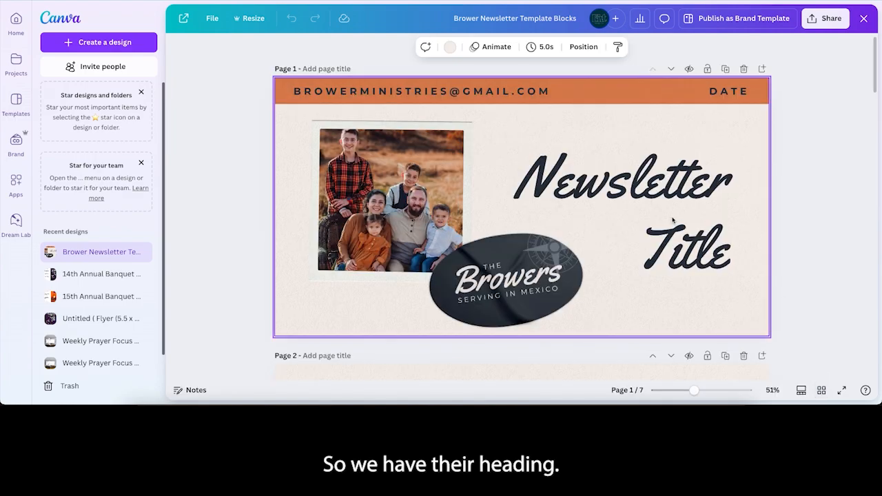
Examine each newsletter block in turn, from the title header through the text, photo and prayer request pages to the three-image page
{"action": "scroll", "coordinate": [812, 244], "scroll_direction": "down", "scroll_amount": 5}
{"action": "scroll", "coordinate": [812, 246], "scroll_direction": "down", "scroll_amount": 1}
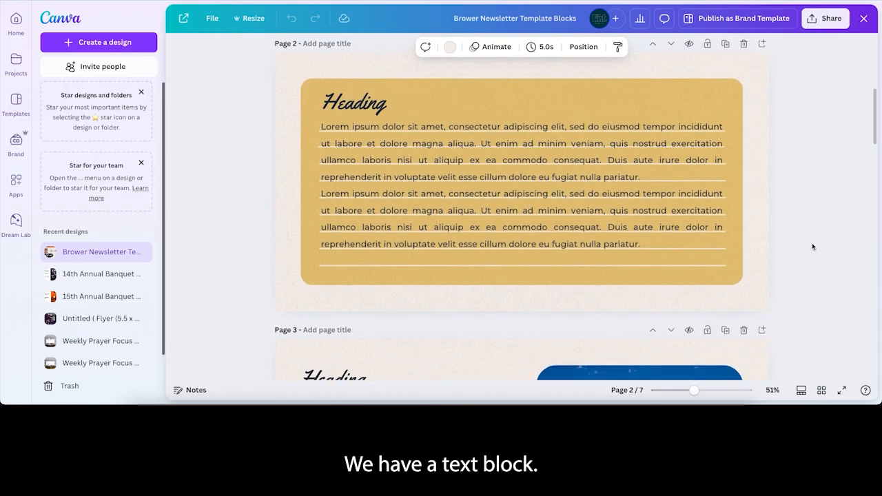
{"action": "scroll", "coordinate": [800, 218], "scroll_direction": "down", "scroll_amount": 1}
{"action": "scroll", "coordinate": [799, 218], "scroll_direction": "down", "scroll_amount": 3}
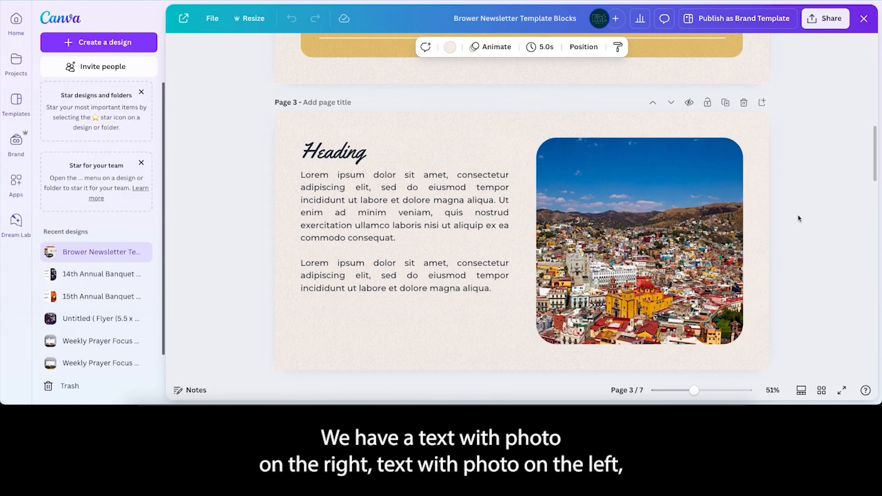
{"action": "scroll", "coordinate": [799, 218], "scroll_direction": "down", "scroll_amount": 6}
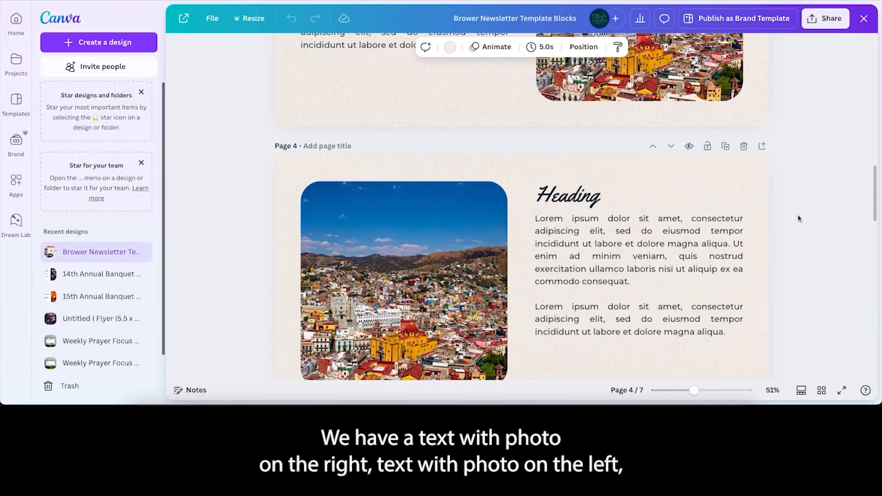
{"action": "scroll", "coordinate": [799, 219], "scroll_direction": "down", "scroll_amount": 4}
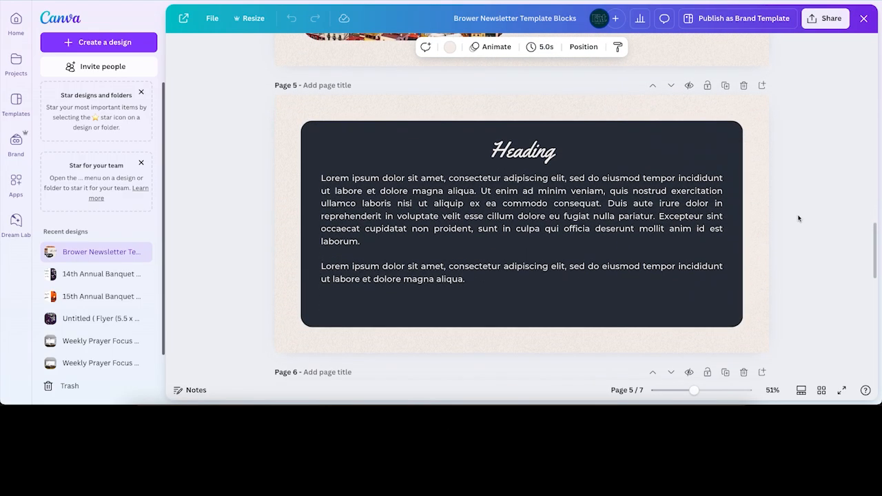
{"action": "scroll", "coordinate": [799, 219], "scroll_direction": "down", "scroll_amount": 2}
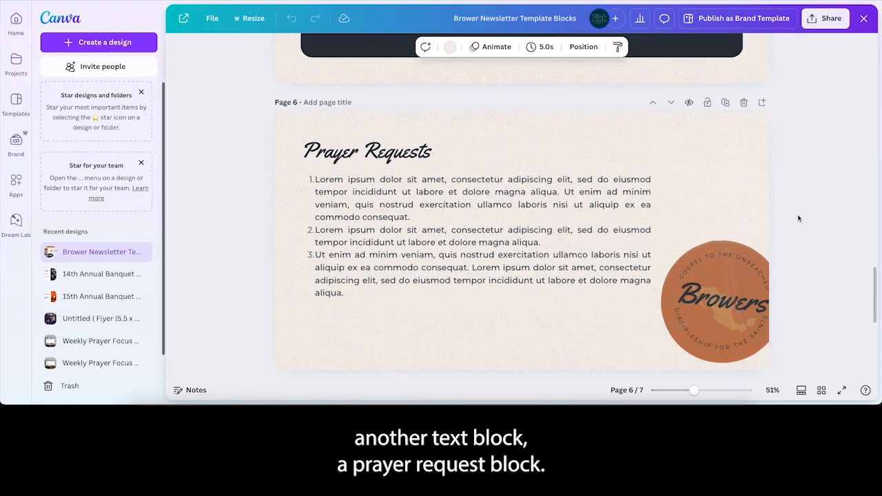
{"action": "scroll", "coordinate": [799, 218], "scroll_direction": "down", "scroll_amount": 4}
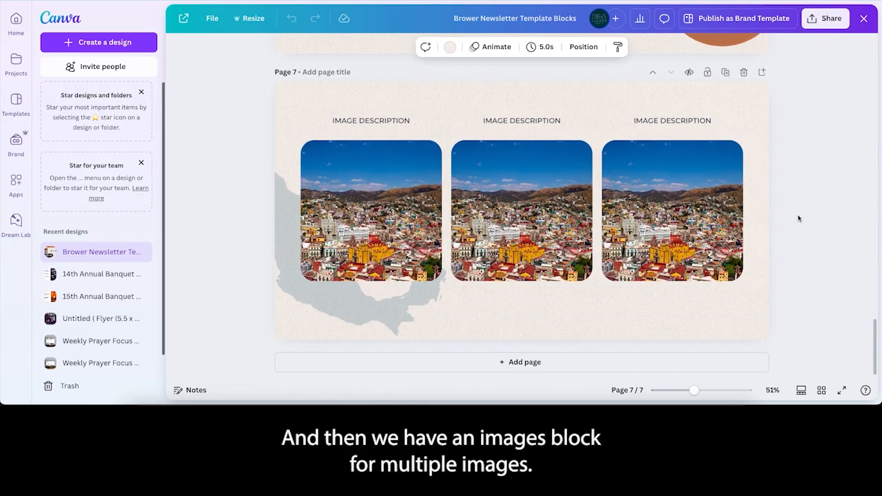
In the page overview, duplicate the three-image page and move the copy to third place, right after the yellow text block
{"action": "left_click", "coordinate": [822, 390]}
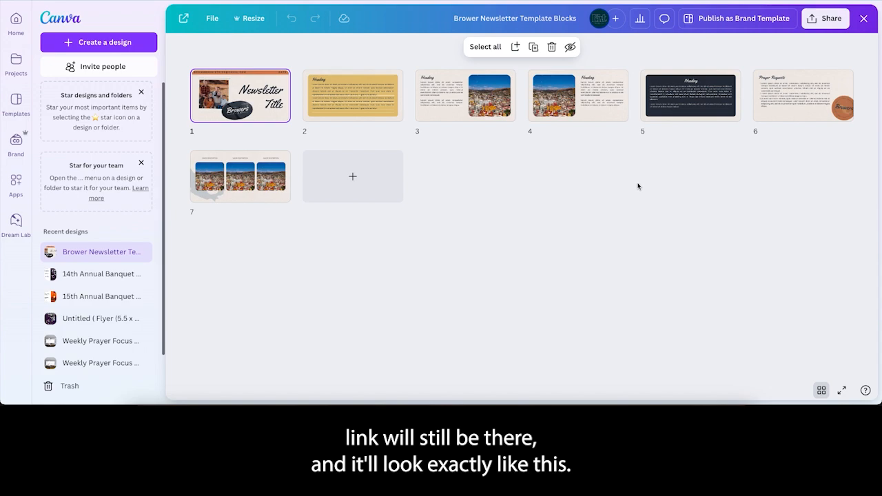
{"action": "mouse_move", "coordinate": [682, 101]}
{"action": "left_mouse_down"}
{"action": "mouse_move", "coordinate": [534, 102]}
{"action": "mouse_move", "coordinate": [731, 102]}
{"action": "mouse_move", "coordinate": [678, 102]}
{"action": "left_mouse_up"}
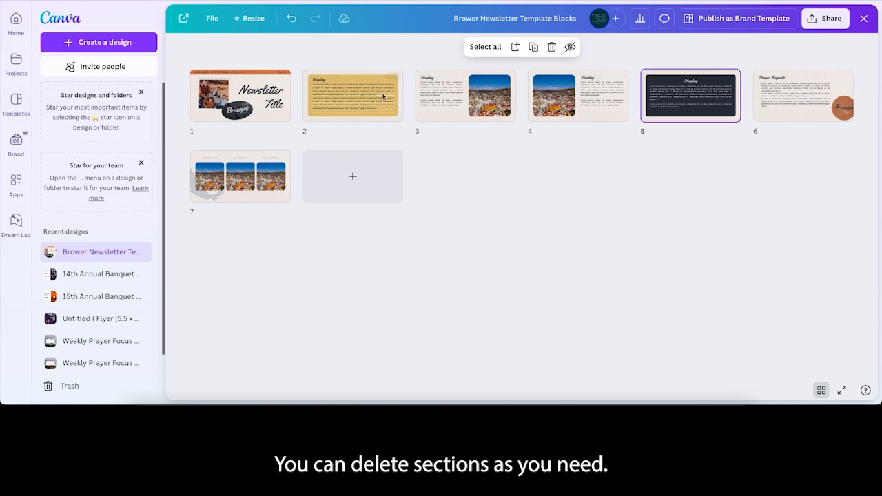
{"action": "mouse_move", "coordinate": [279, 160]}
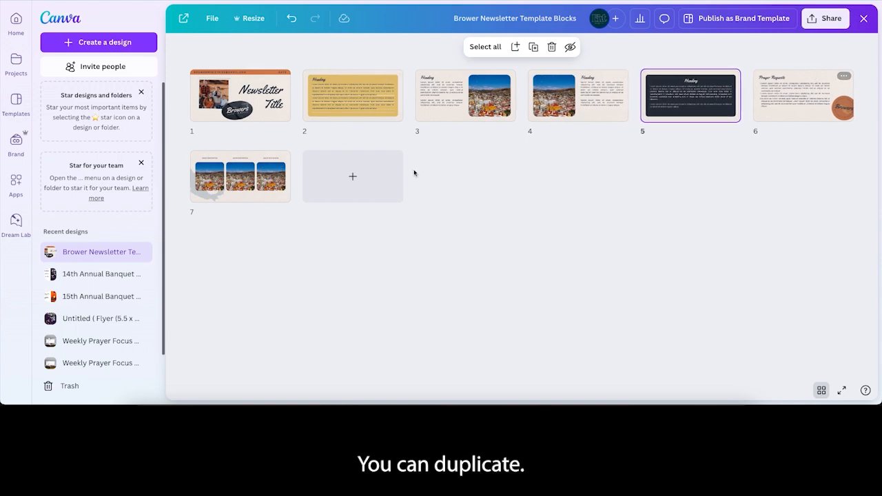
{"action": "left_click", "coordinate": [281, 159]}
{"action": "left_click", "coordinate": [321, 275]}
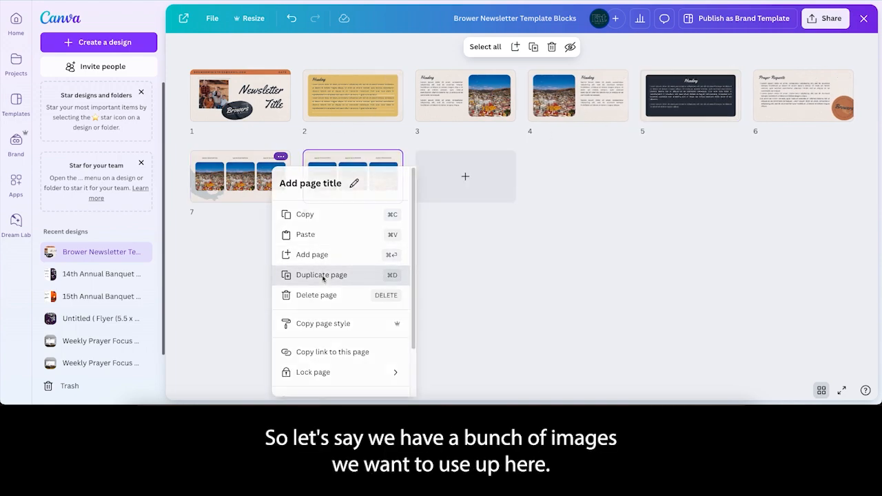
{"action": "left_click_drag", "start_coordinate": [364, 175], "coordinate": [487, 85]}
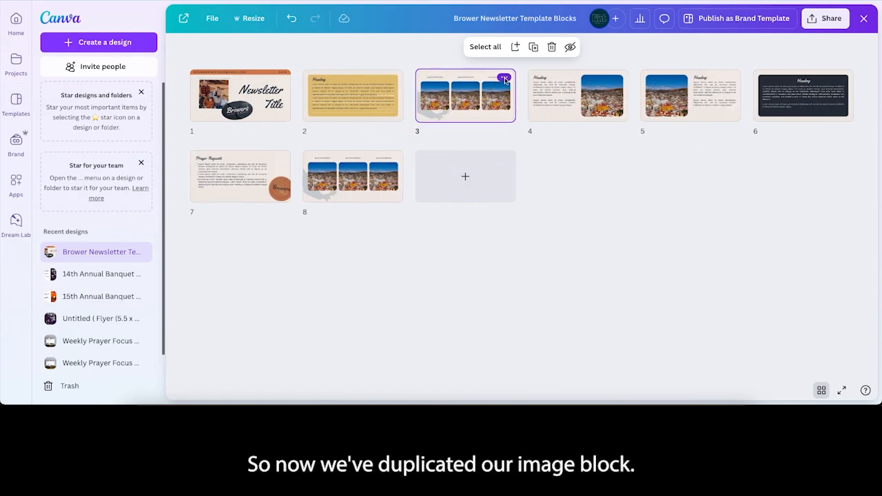
Delete the duplicated three-image page in third place and return to the full-size page view
{"action": "left_click", "coordinate": [506, 79]}
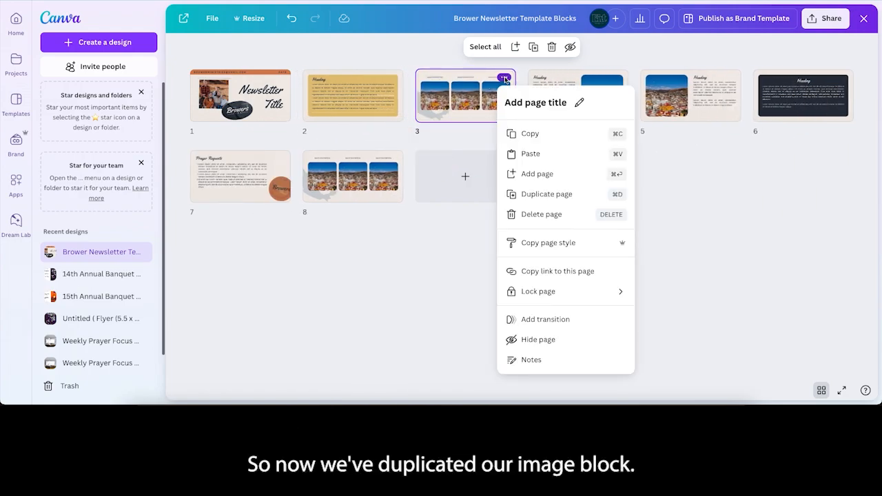
{"action": "left_click", "coordinate": [544, 215]}
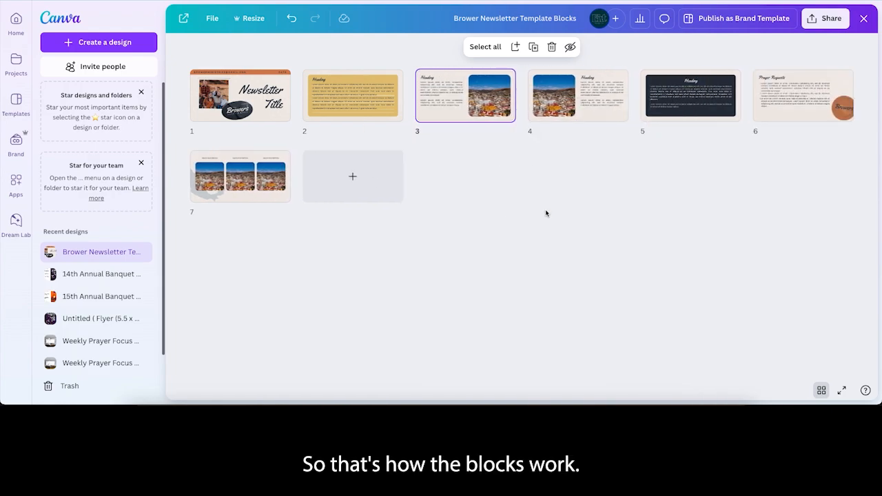
{"action": "left_click", "coordinate": [822, 390]}
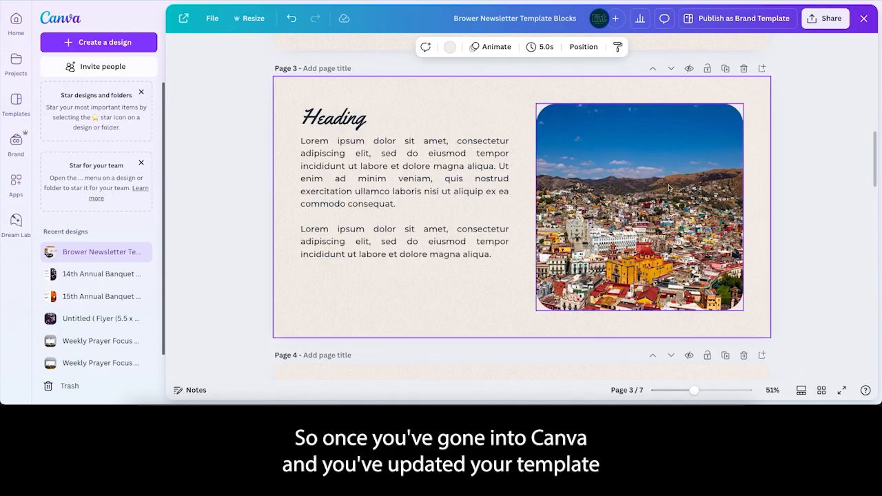
Review the whole newsletter from the title header to the three-image page and return to page 1
{"action": "scroll", "coordinate": [810, 188], "scroll_direction": "up", "scroll_amount": 2}
{"action": "scroll", "coordinate": [810, 188], "scroll_direction": "up", "scroll_amount": 6}
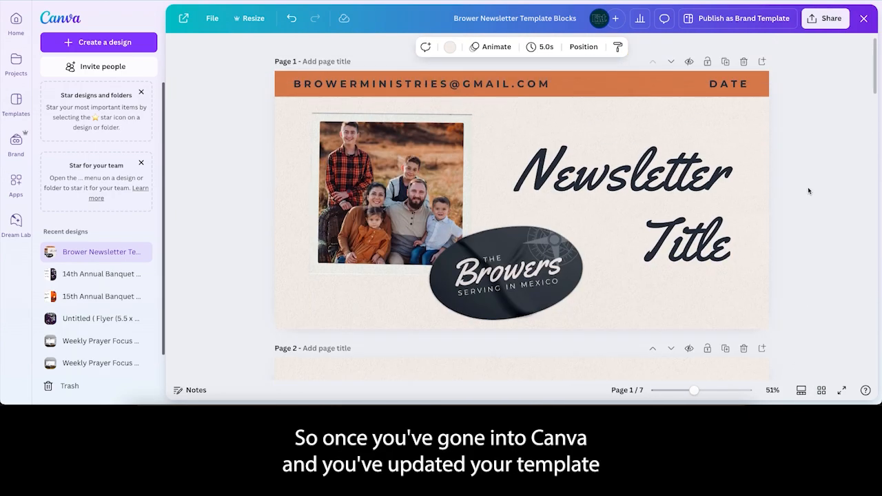
{"action": "scroll", "coordinate": [810, 191], "scroll_direction": "down", "scroll_amount": 10}
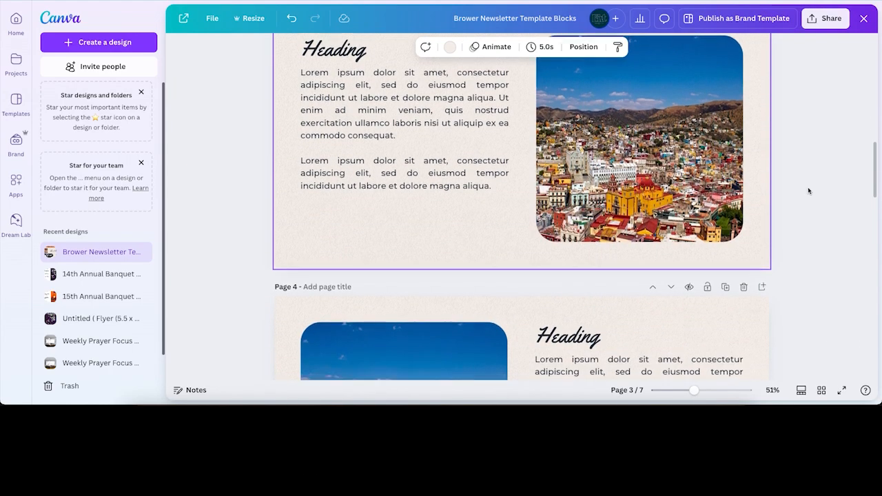
{"action": "scroll", "coordinate": [809, 191], "scroll_direction": "down", "scroll_amount": 10}
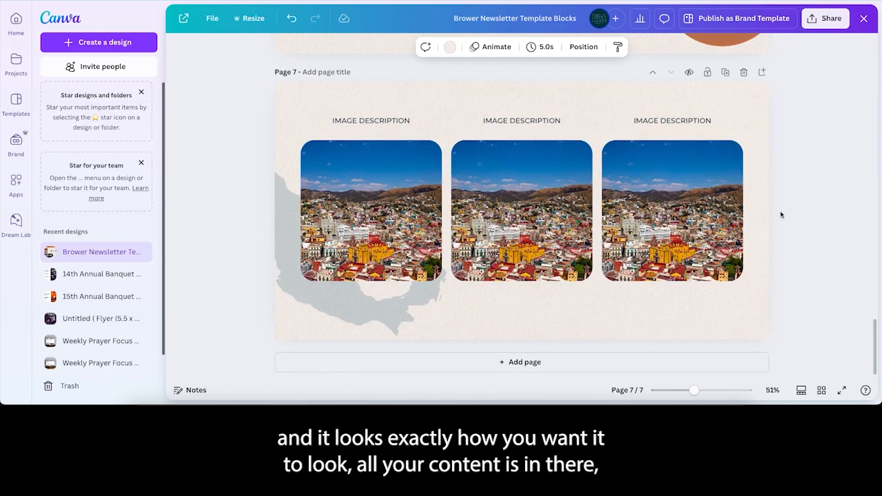
{"action": "scroll", "coordinate": [779, 211], "scroll_direction": "up", "scroll_amount": 15}
{"action": "scroll", "coordinate": [799, 209], "scroll_direction": "up", "scroll_amount": 4}
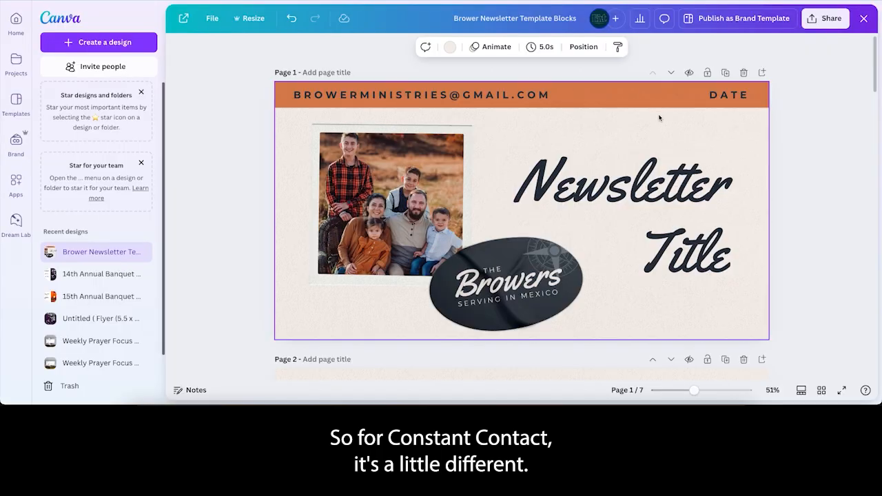
Search the design's sharing options for "constant", view the Constant Contact publishing option, and close it without connecting
{"action": "left_click", "coordinate": [821, 19]}
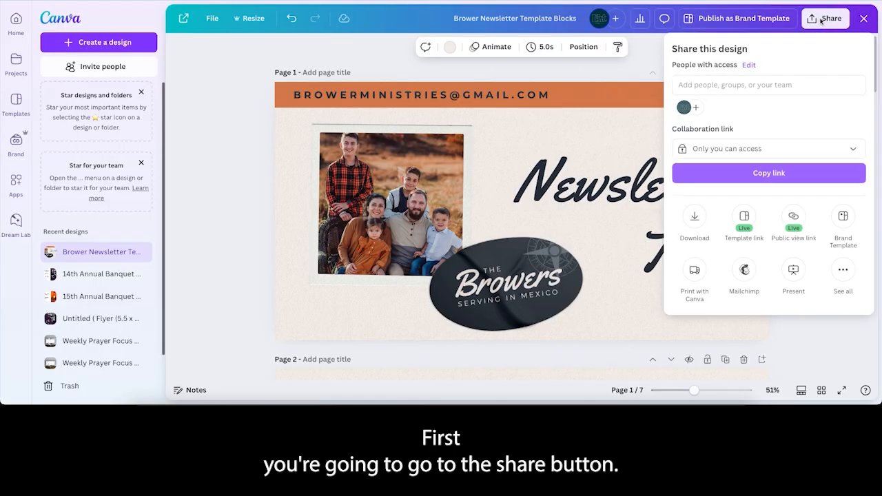
{"action": "left_click", "coordinate": [843, 270]}
{"action": "type", "text": "constant"}
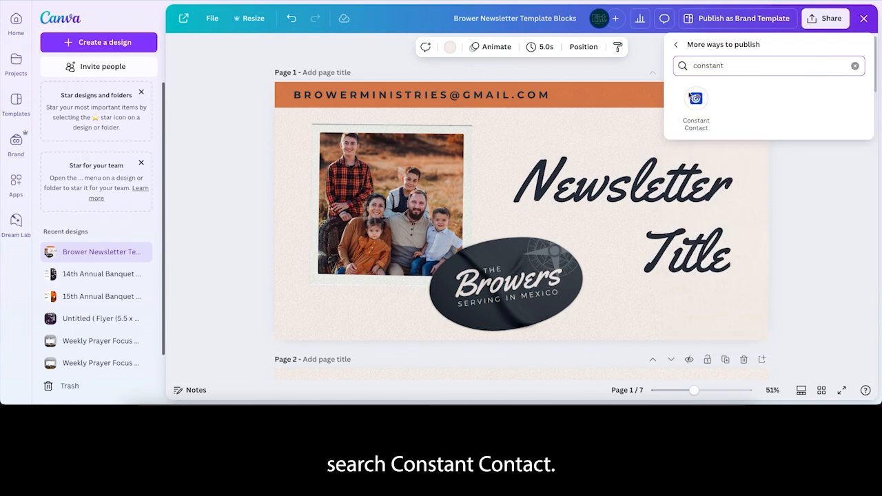
{"action": "left_click", "coordinate": [693, 98]}
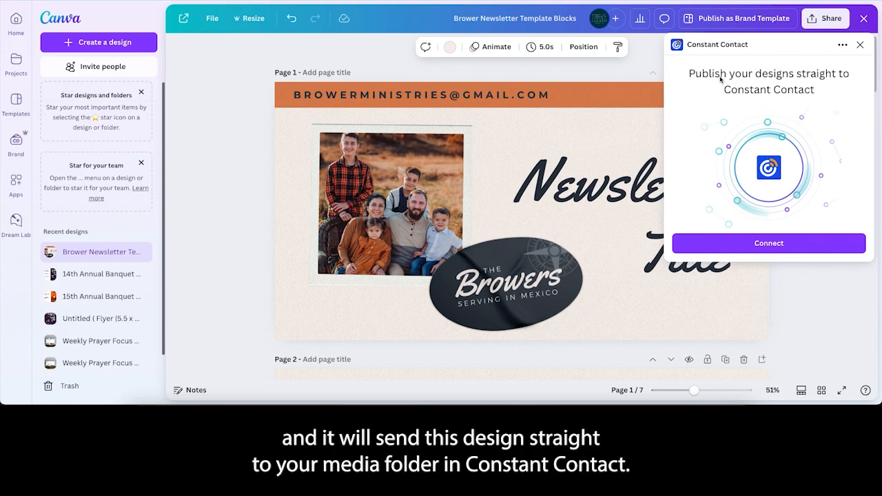
{"action": "left_click", "coordinate": [860, 45]}
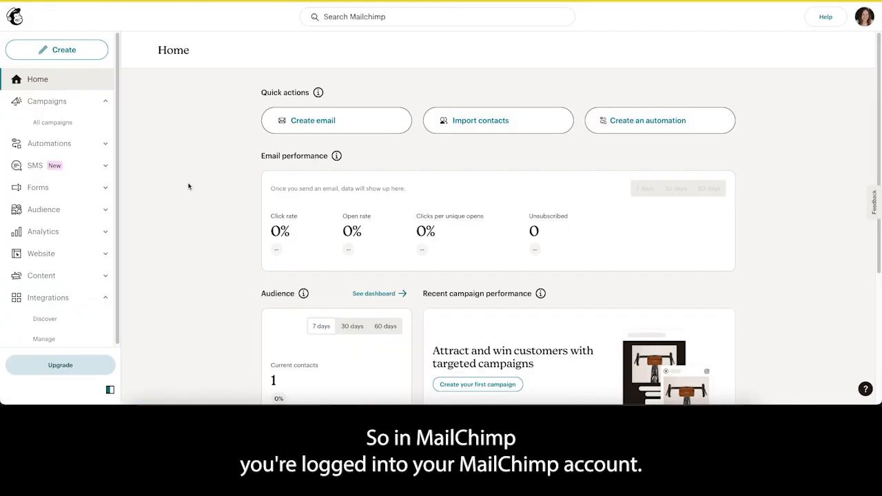
Switch to Mailchimp, search its integrations for "canva", and open the Canva integration's details
{"action": "left_click", "coordinate": [47, 300]}
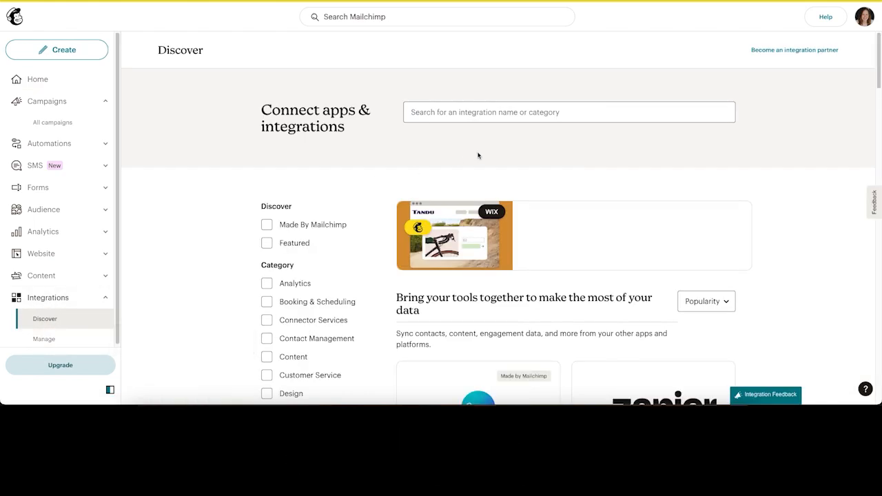
{"action": "left_click", "coordinate": [440, 115]}
{"action": "type", "text": "canva"}
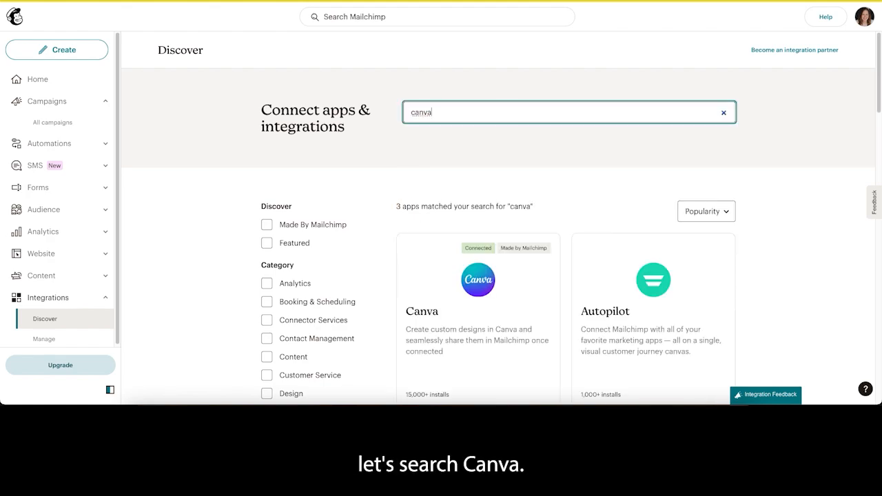
{"action": "scroll", "coordinate": [562, 198], "scroll_direction": "down", "scroll_amount": 3}
{"action": "scroll", "coordinate": [564, 198], "scroll_direction": "up", "scroll_amount": 2}
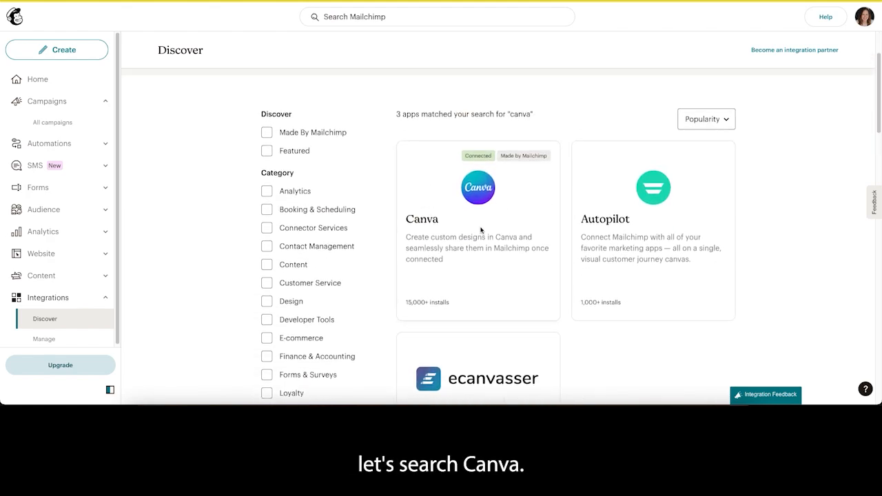
{"action": "left_click", "coordinate": [462, 251]}
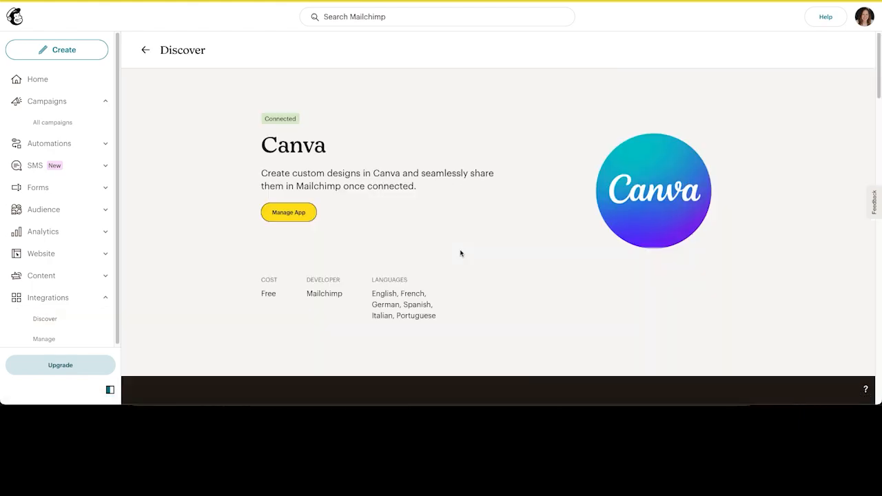
Open the management page of the Canva integration and examine its designs section and quick actions
{"action": "left_click", "coordinate": [295, 213]}
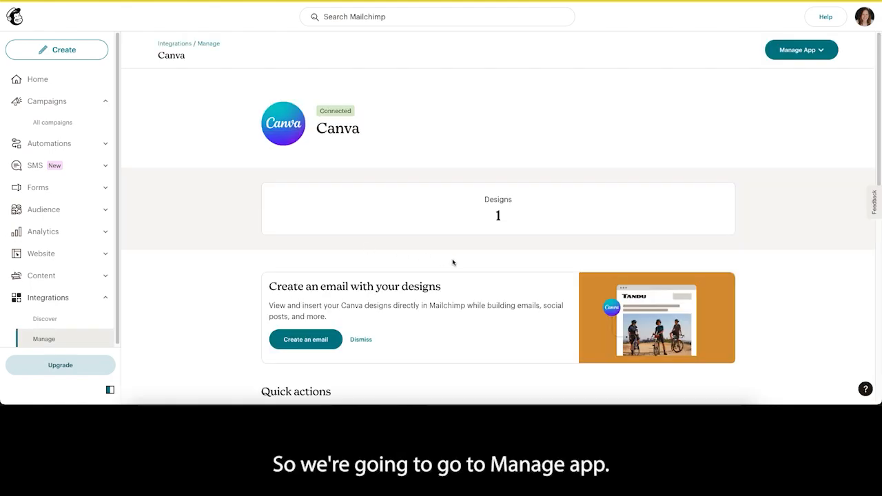
{"action": "scroll", "coordinate": [516, 250], "scroll_direction": "down", "scroll_amount": 2}
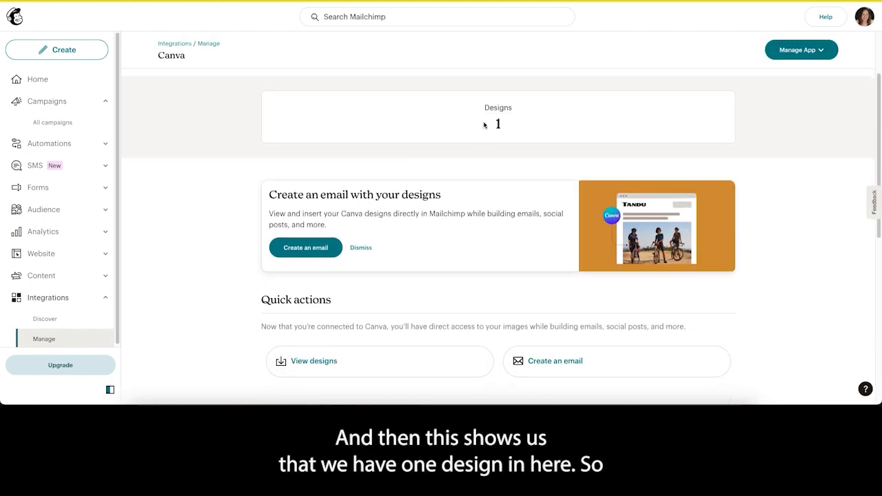
{"action": "scroll", "coordinate": [242, 234], "scroll_direction": "up", "scroll_amount": 2}
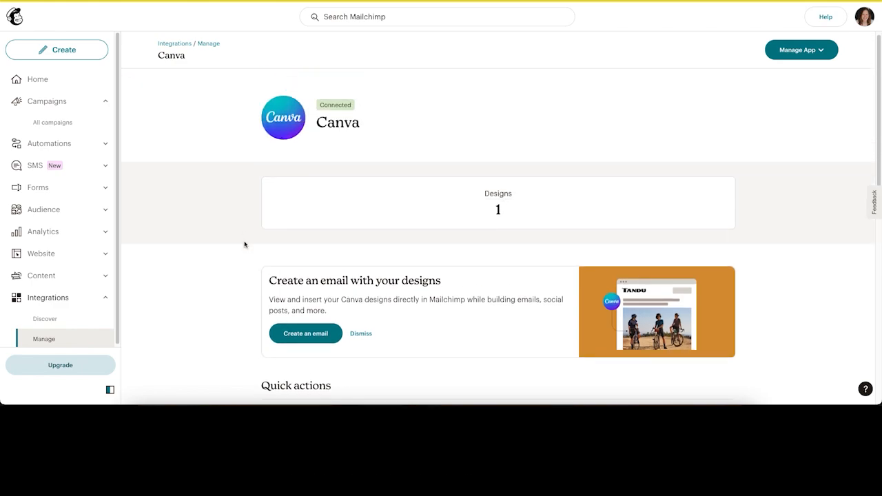
{"action": "scroll", "coordinate": [239, 294], "scroll_direction": "down", "scroll_amount": 5}
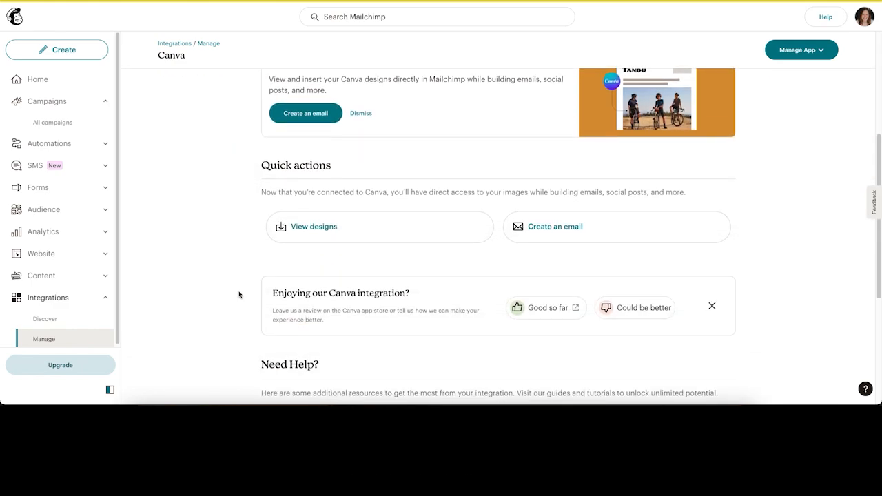
Finish reviewing the Canva integration page and show the Canva designs in the content section's My files
{"action": "scroll", "coordinate": [231, 280], "scroll_direction": "down", "scroll_amount": 1}
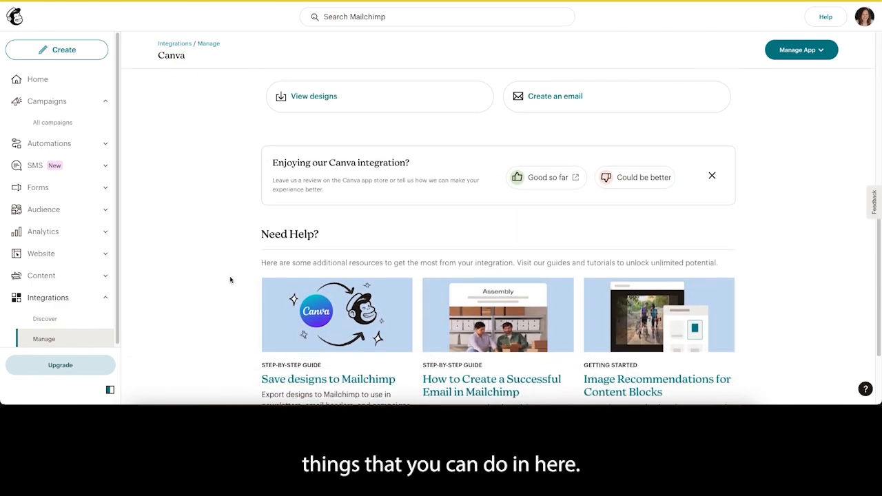
{"action": "scroll", "coordinate": [231, 280], "scroll_direction": "down", "scroll_amount": 2}
{"action": "scroll", "coordinate": [231, 280], "scroll_direction": "up", "scroll_amount": 10}
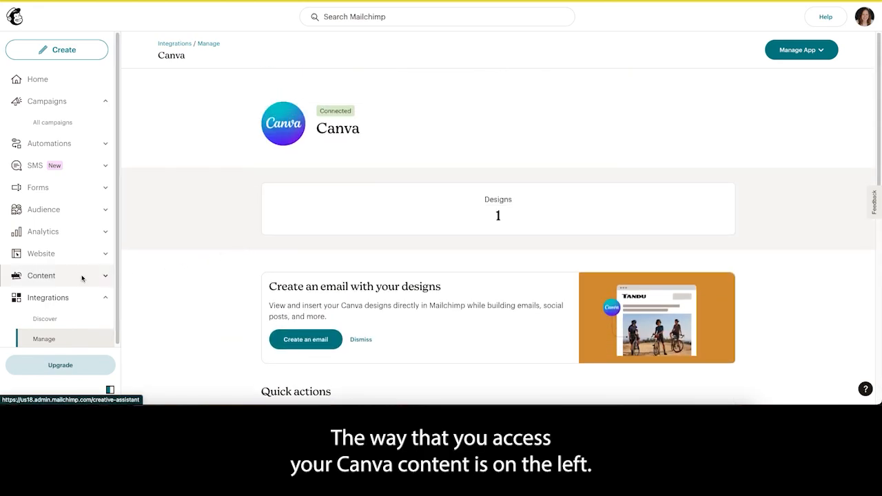
{"action": "left_click", "coordinate": [105, 277]}
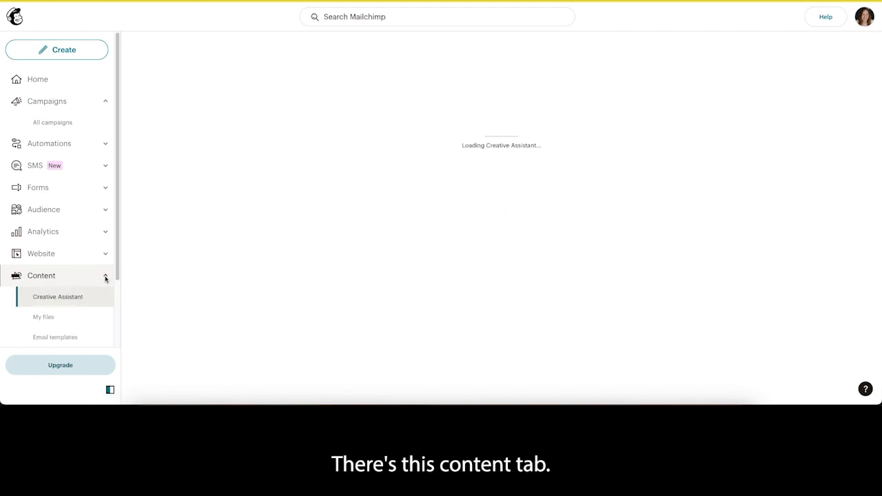
{"action": "left_click", "coordinate": [44, 318]}
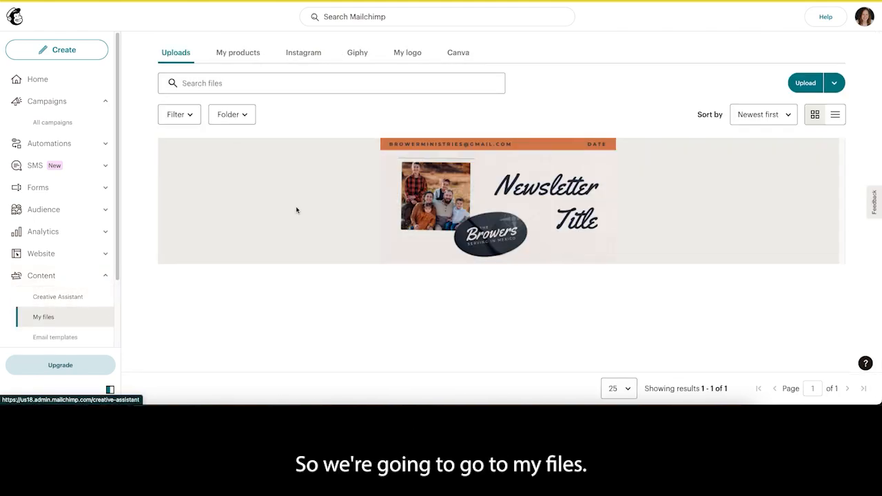
{"action": "left_click", "coordinate": [459, 54]}
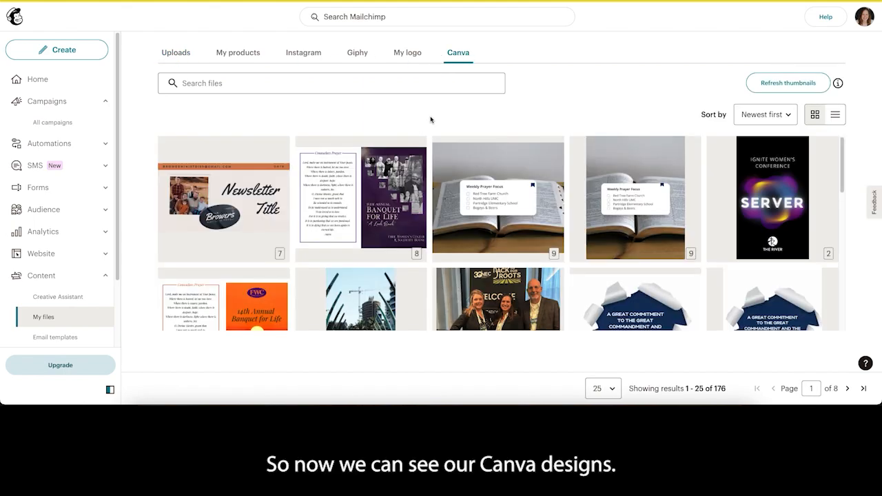
View the page images of the Newsletter Title design and return to all designs
{"action": "mouse_move", "coordinate": [246, 151]}
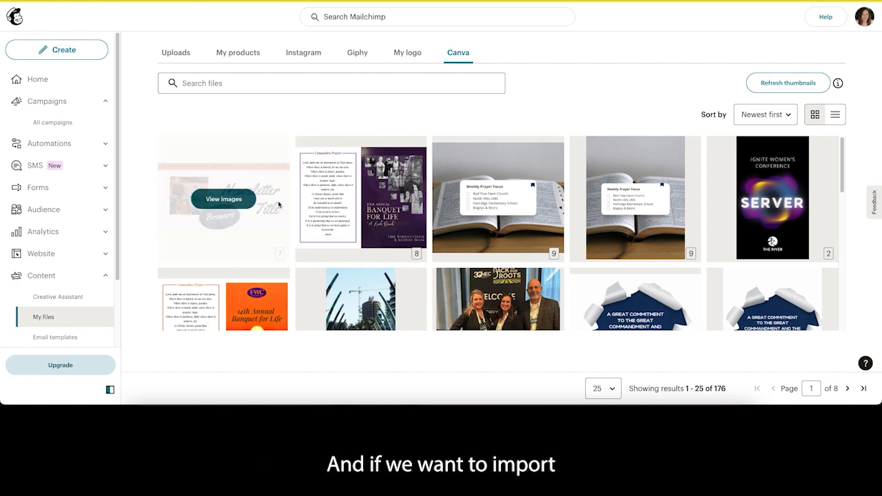
{"action": "left_click", "coordinate": [220, 202]}
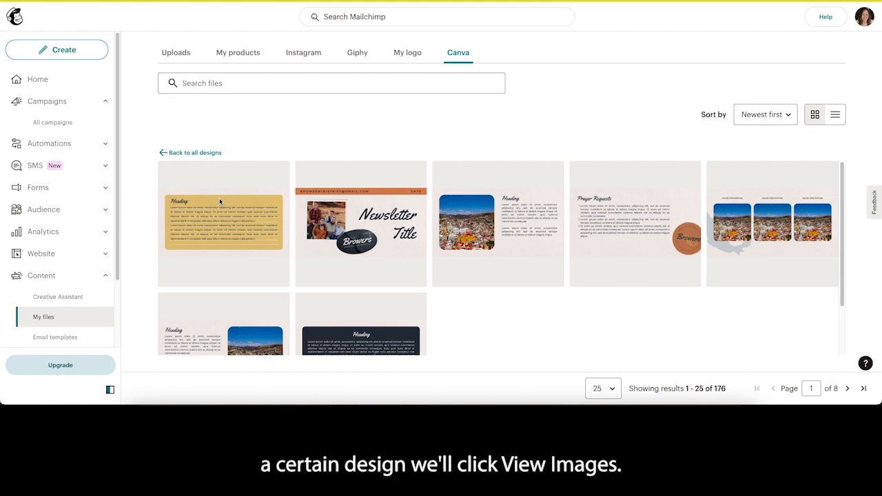
{"action": "scroll", "coordinate": [552, 295], "scroll_direction": "down", "scroll_amount": 2}
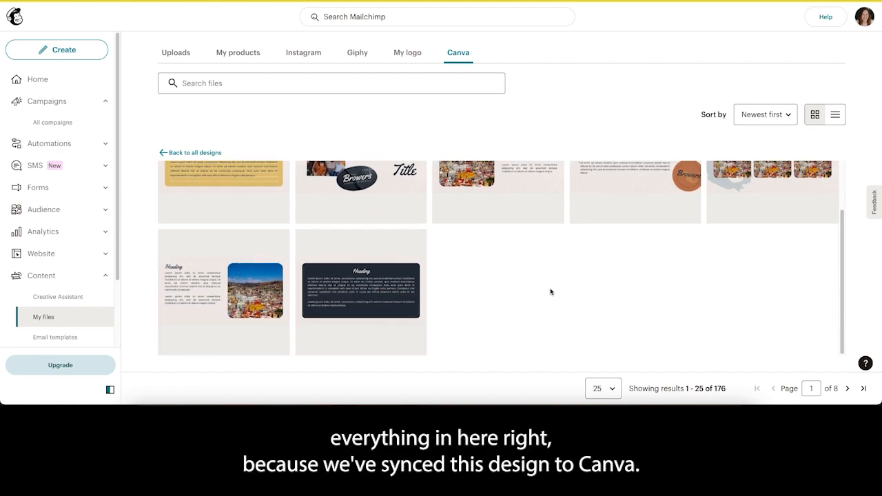
{"action": "scroll", "coordinate": [486, 278], "scroll_direction": "up", "scroll_amount": 2}
{"action": "left_click", "coordinate": [174, 152]}
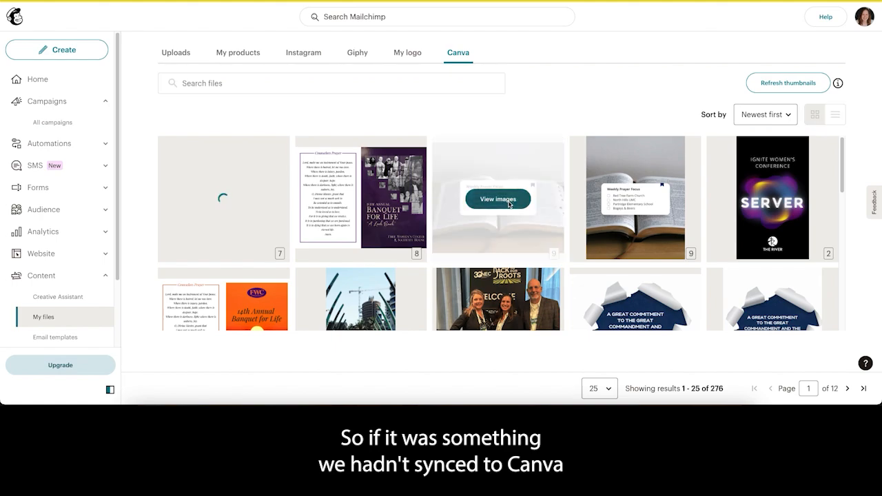
Open the sync settings from the Weekly Prayer Focus design, check the file types, keep PNG, and leave the dialog
{"action": "left_click", "coordinate": [496, 197]}
{"action": "left_click", "coordinate": [506, 225]}
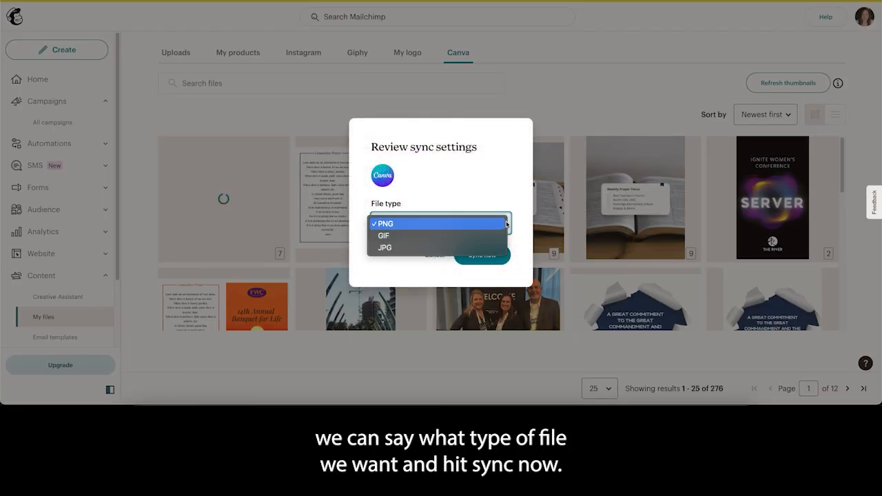
{"action": "left_click", "coordinate": [419, 191]}
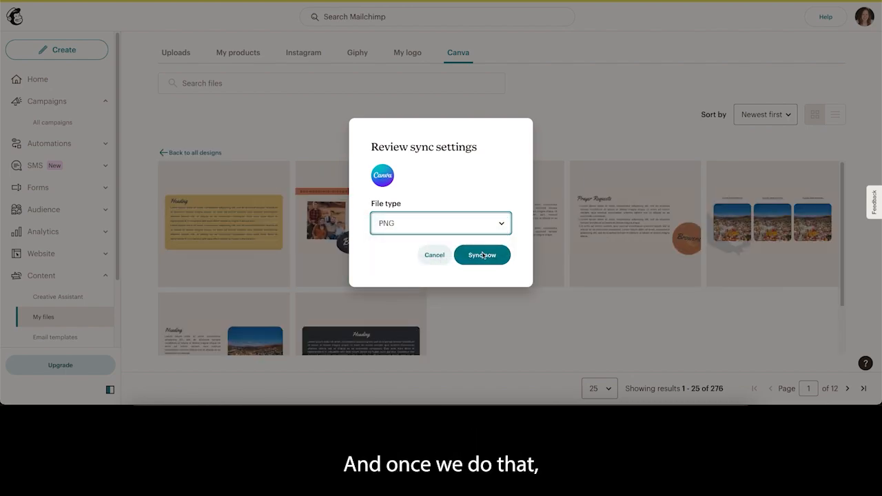
{"action": "left_click", "coordinate": [460, 254]}
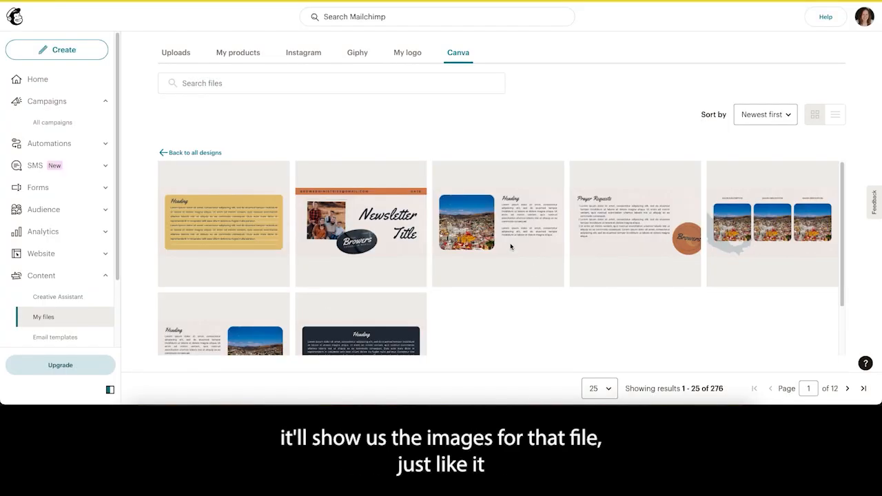
Look through all page images of the newsletter design
{"action": "scroll", "coordinate": [449, 305], "scroll_direction": "down", "scroll_amount": 2}
{"action": "scroll", "coordinate": [428, 292], "scroll_direction": "up", "scroll_amount": 2}
{"action": "scroll", "coordinate": [427, 288], "scroll_direction": "down", "scroll_amount": 2}
{"action": "scroll", "coordinate": [429, 284], "scroll_direction": "up", "scroll_amount": 2}
{"action": "scroll", "coordinate": [430, 269], "scroll_direction": "down", "scroll_amount": 2}
{"action": "scroll", "coordinate": [428, 270], "scroll_direction": "up", "scroll_amount": 2}
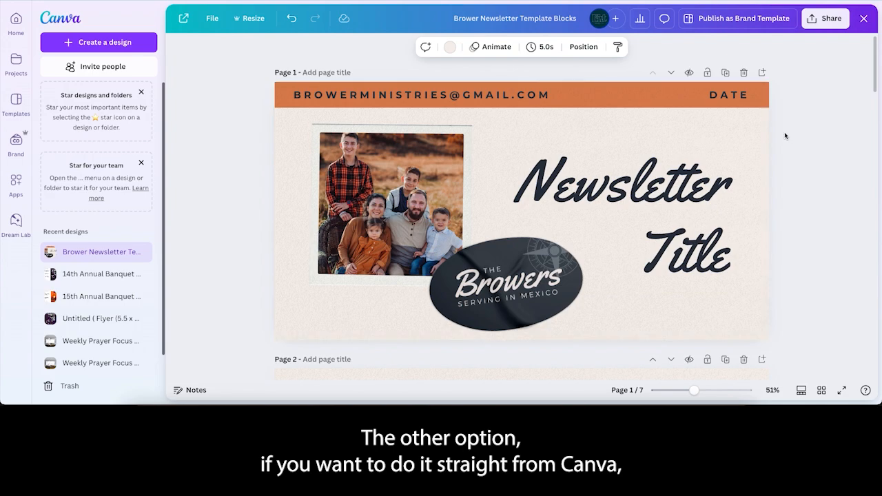
Switch to Canva, search the newsletter design's publishing options for "mailchim", and open the Mailchimp option
{"action": "left_click", "coordinate": [815, 23]}
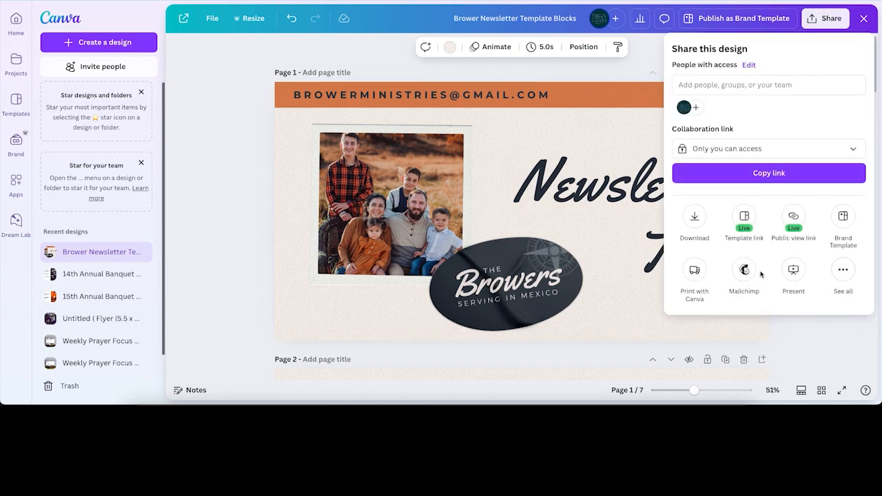
{"action": "left_click", "coordinate": [835, 269]}
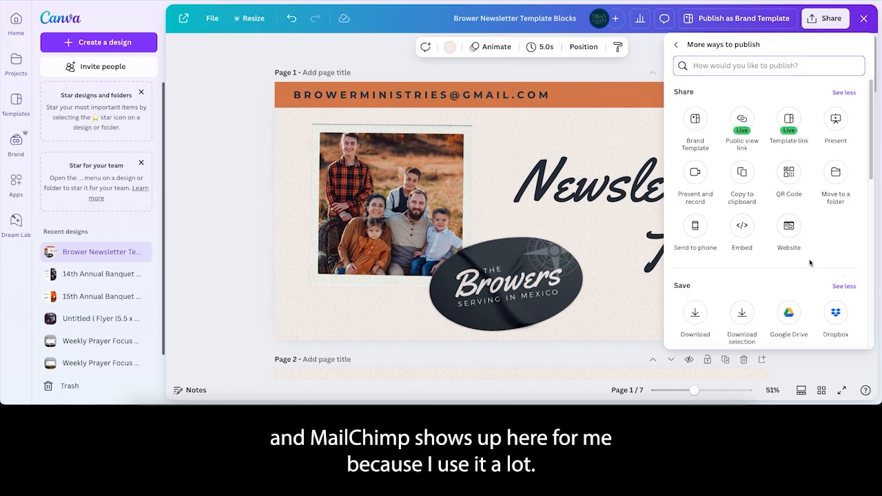
{"action": "type", "text": "mailchim"}
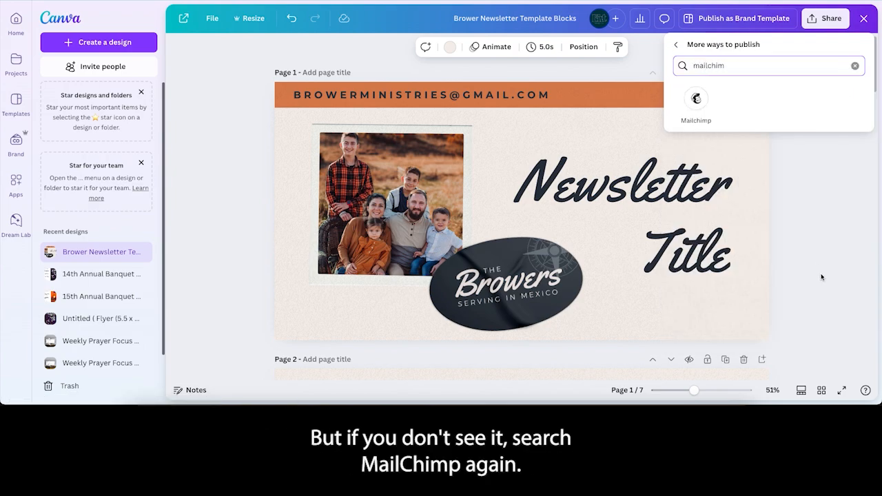
{"action": "left_click", "coordinate": [696, 99]}
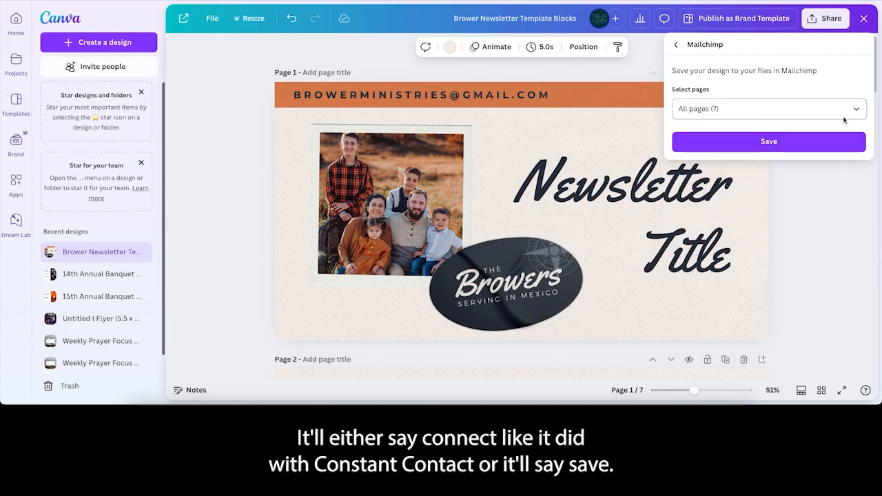
Deselect all pages of the design in the Mailchimp save options
{"action": "left_click", "coordinate": [859, 109]}
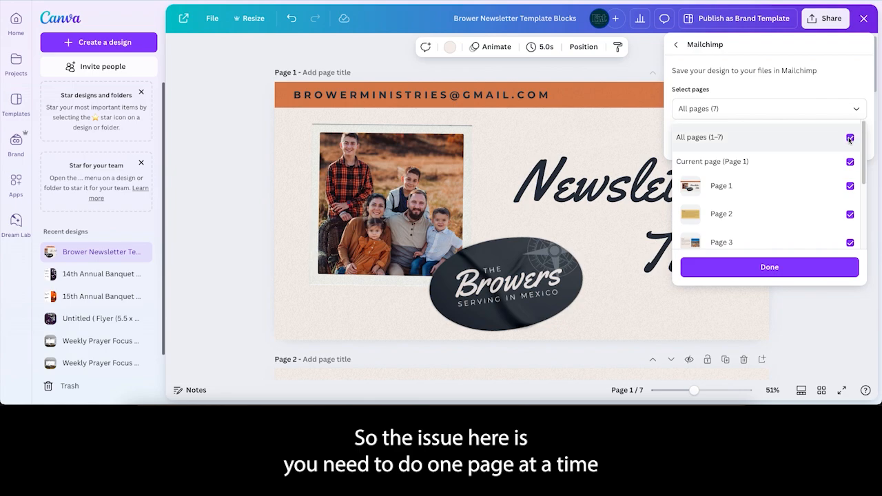
{"action": "left_click", "coordinate": [850, 139]}
{"action": "left_click", "coordinate": [850, 186]}
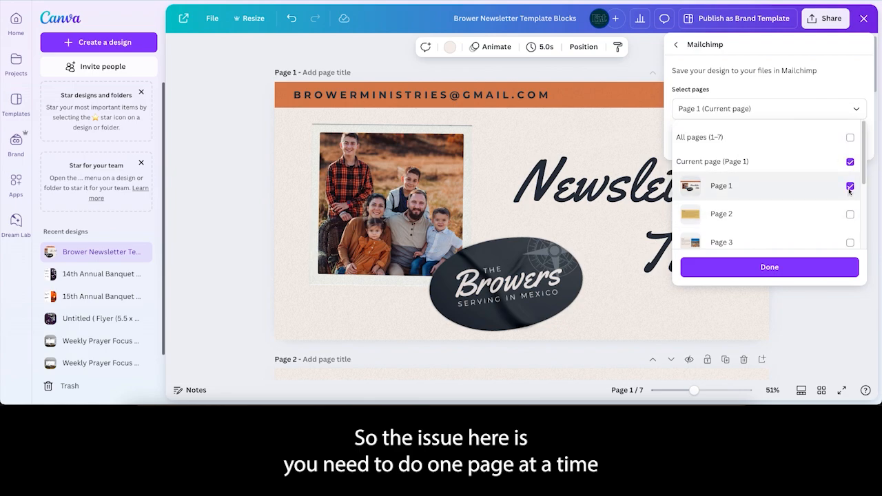
{"action": "left_click", "coordinate": [850, 186]}
{"action": "left_click", "coordinate": [771, 269]}
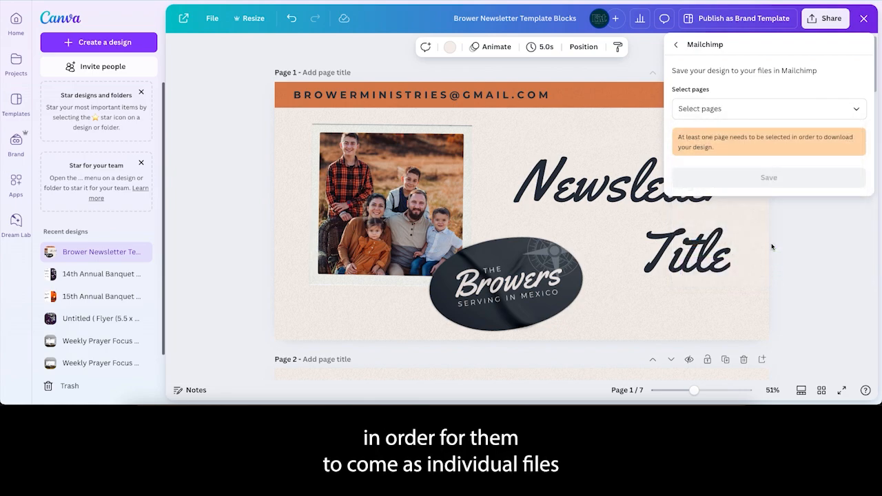
Select only page 1 for saving to Mailchimp and try page 2 in its place, without saving
{"action": "left_click", "coordinate": [857, 109]}
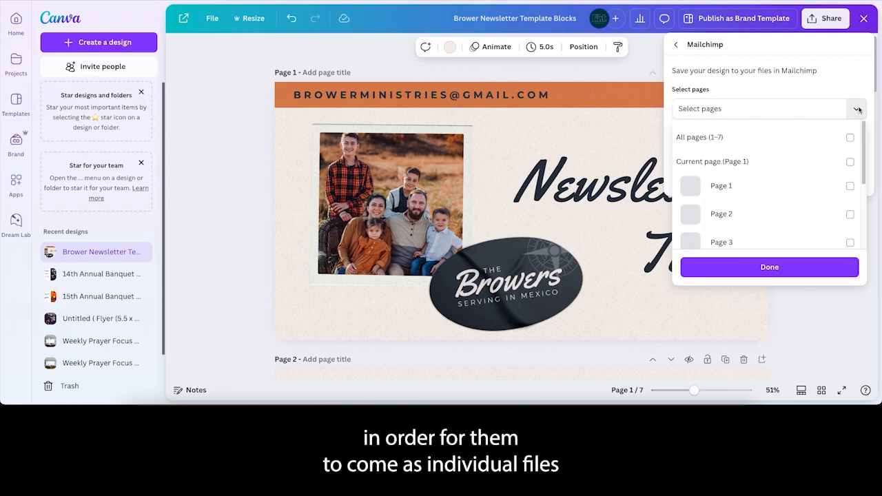
{"action": "left_click", "coordinate": [850, 186]}
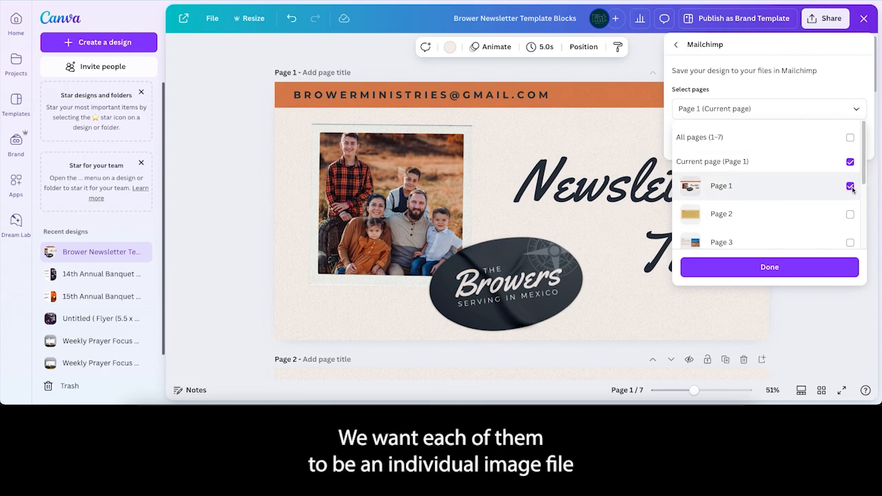
{"action": "left_click", "coordinate": [850, 214]}
{"action": "left_click", "coordinate": [850, 187]}
{"action": "left_click", "coordinate": [850, 214]}
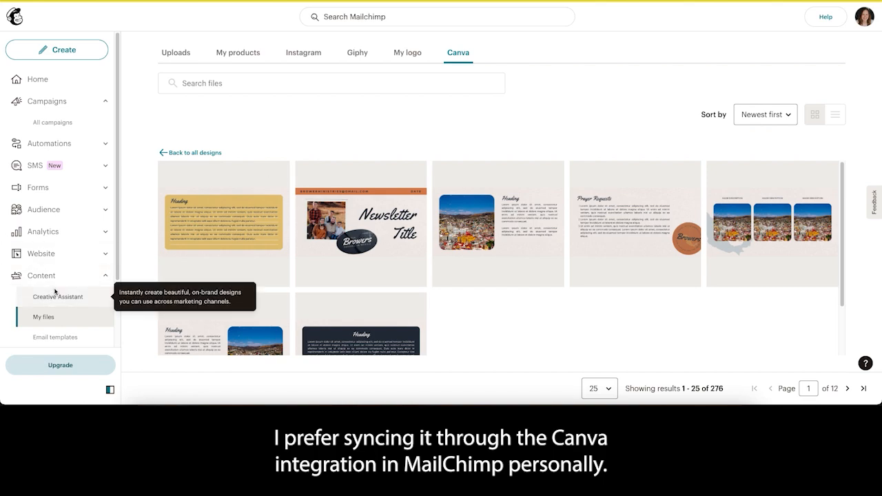
Switch to Mailchimp, list all campaigns, view the February 2025 Newsletter draft's setup, and return to the campaign list
{"action": "scroll", "coordinate": [118, 265], "scroll_direction": "down", "scroll_amount": 3}
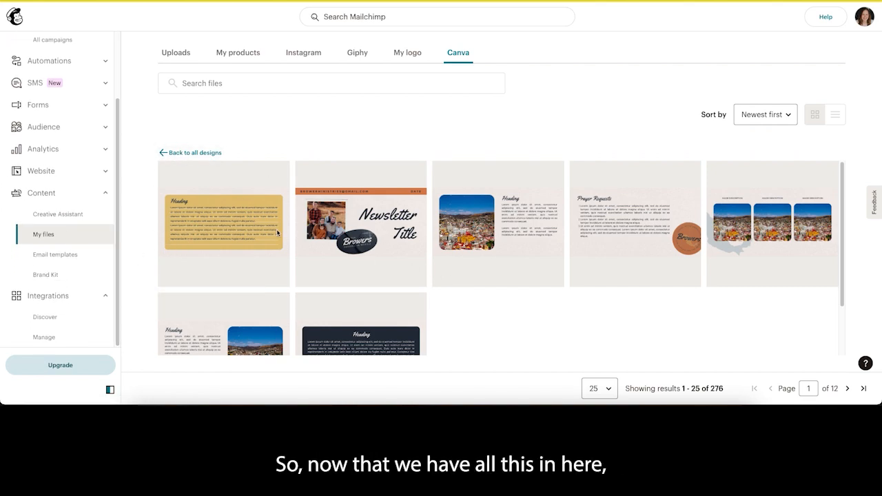
{"action": "scroll", "coordinate": [51, 231], "scroll_direction": "up", "scroll_amount": 2}
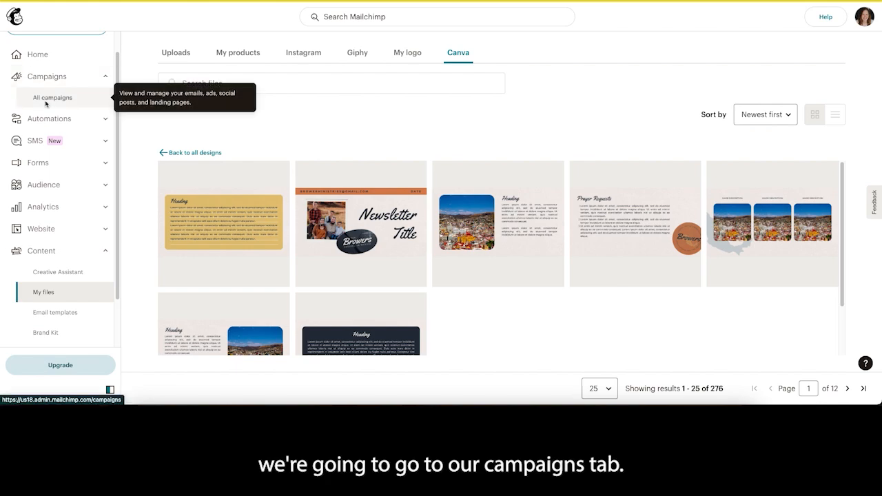
{"action": "left_click", "coordinate": [48, 100]}
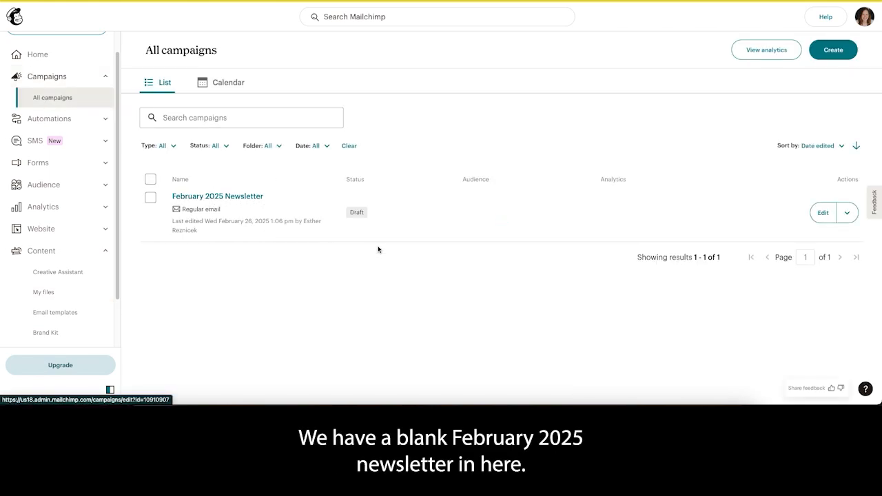
{"action": "left_click", "coordinate": [822, 214]}
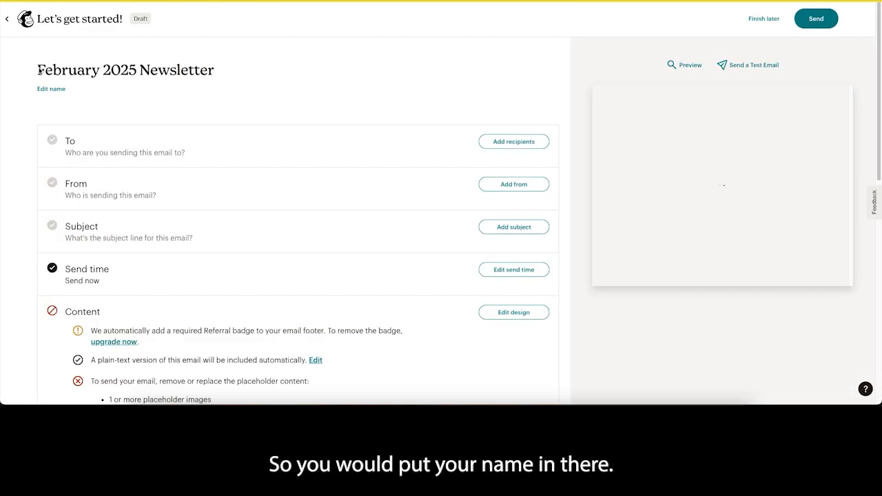
{"action": "left_click", "coordinate": [7, 18]}
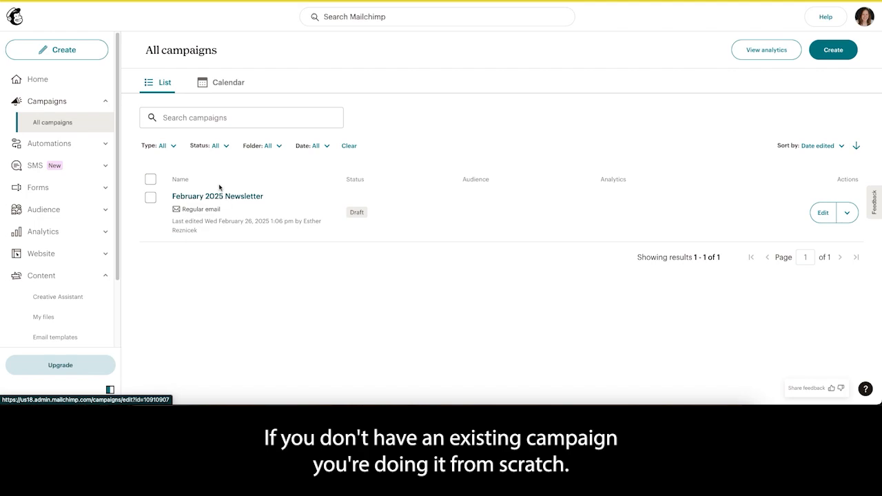
Create a new regular email campaign designed from scratch
{"action": "left_click", "coordinate": [834, 52]}
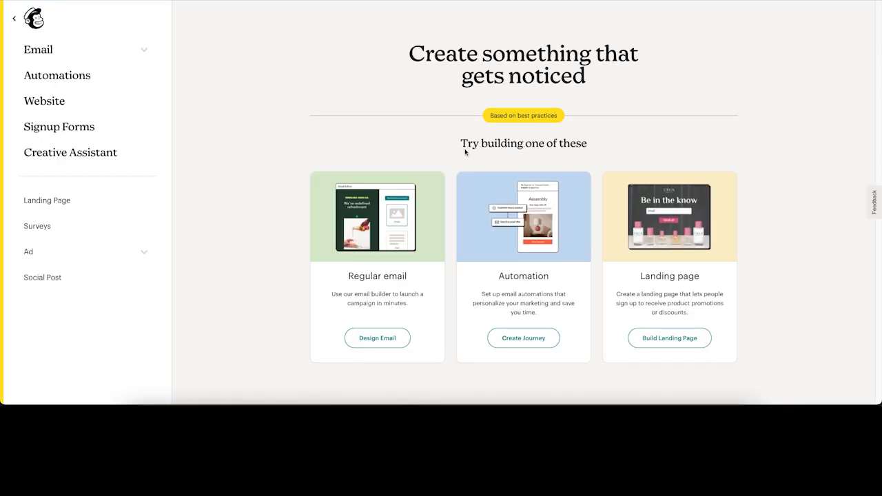
{"action": "left_click", "coordinate": [377, 339]}
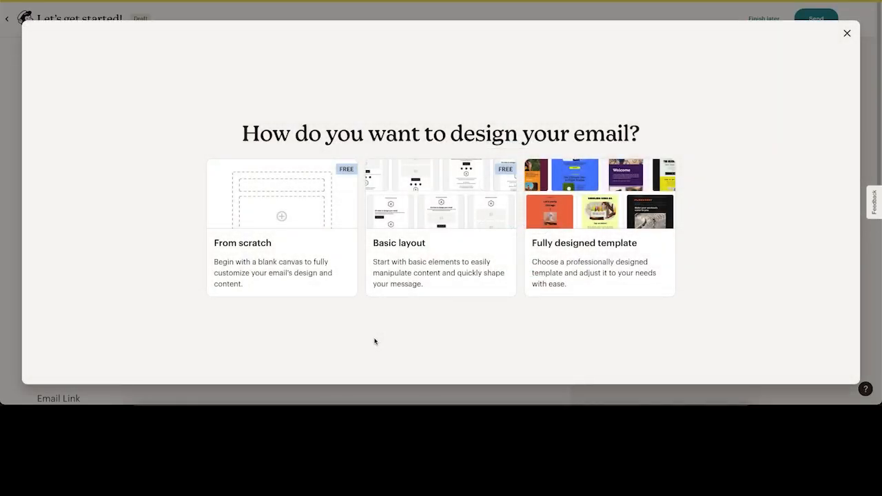
{"action": "left_click", "coordinate": [280, 229]}
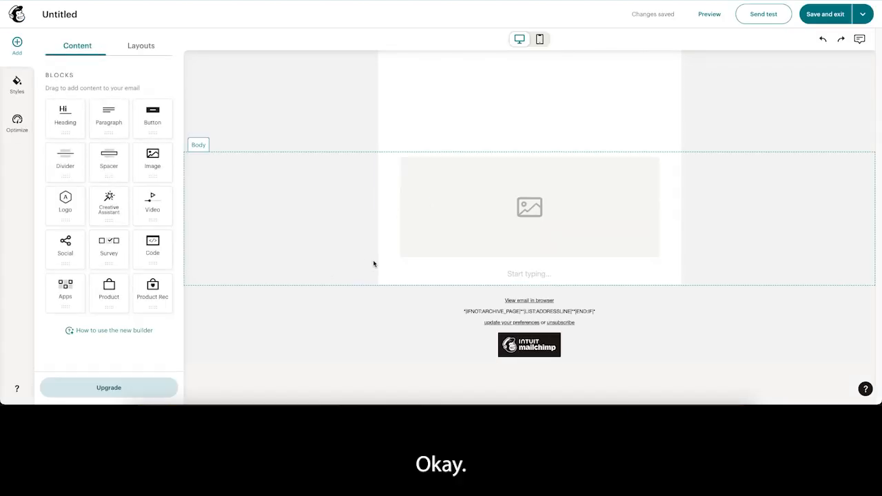
Delete the default logo, image and text blocks from the blank email
{"action": "left_click", "coordinate": [509, 101]}
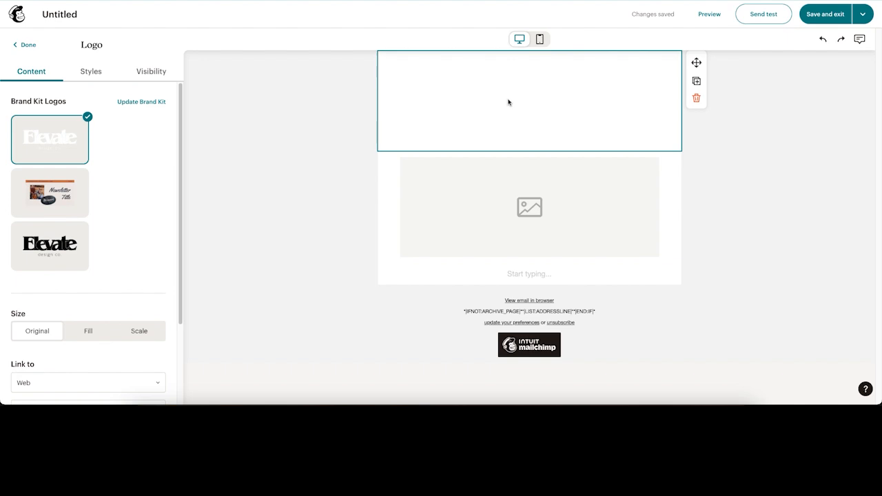
{"action": "left_click", "coordinate": [697, 101]}
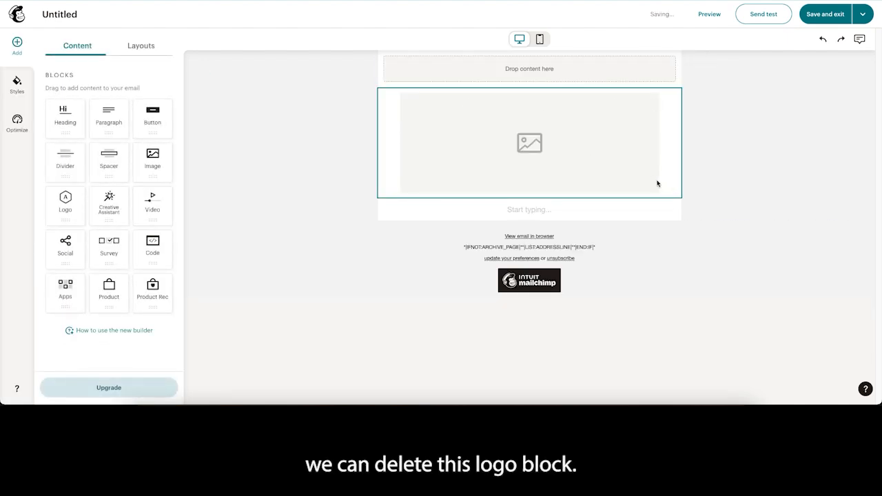
{"action": "left_click", "coordinate": [658, 183]}
{"action": "left_click", "coordinate": [697, 134]}
{"action": "left_click", "coordinate": [590, 97]}
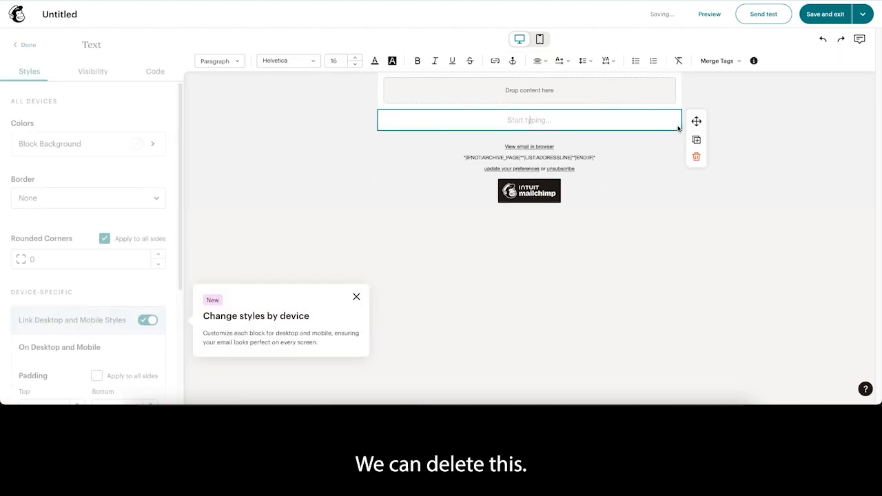
{"action": "left_click", "coordinate": [696, 156]}
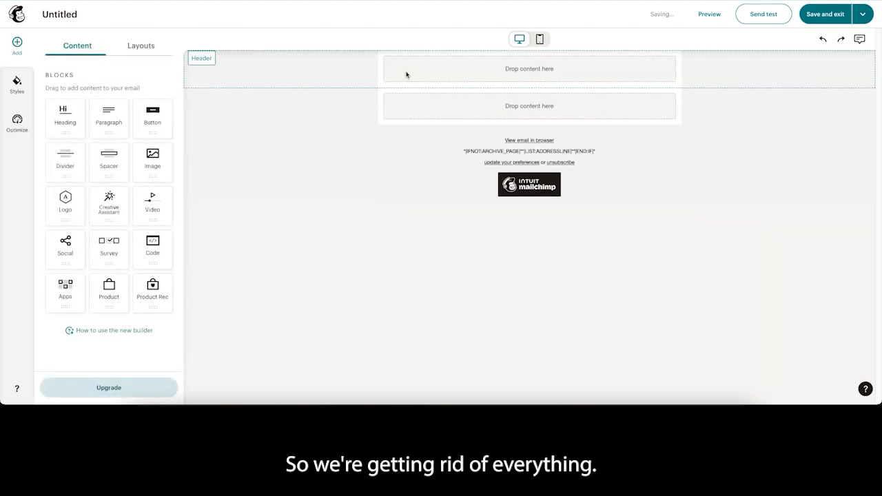
Add an image block to the blank email's header section
{"action": "left_click", "coordinate": [205, 65]}
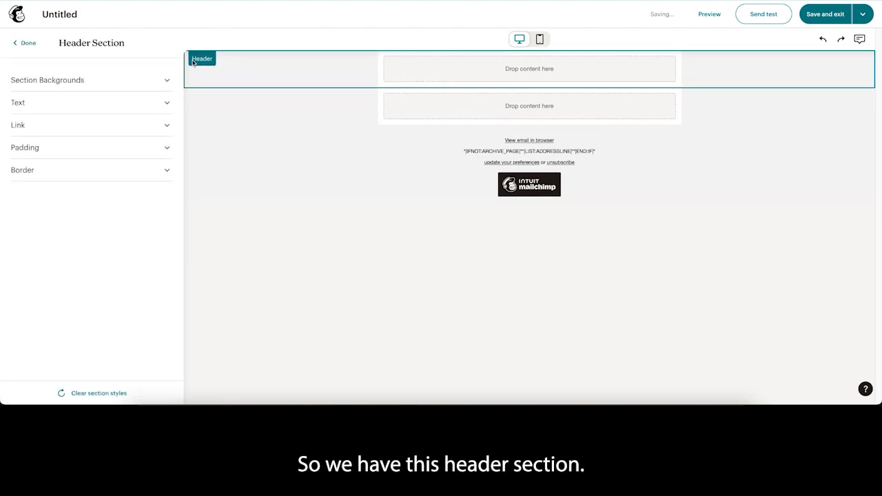
{"action": "left_click", "coordinate": [26, 43]}
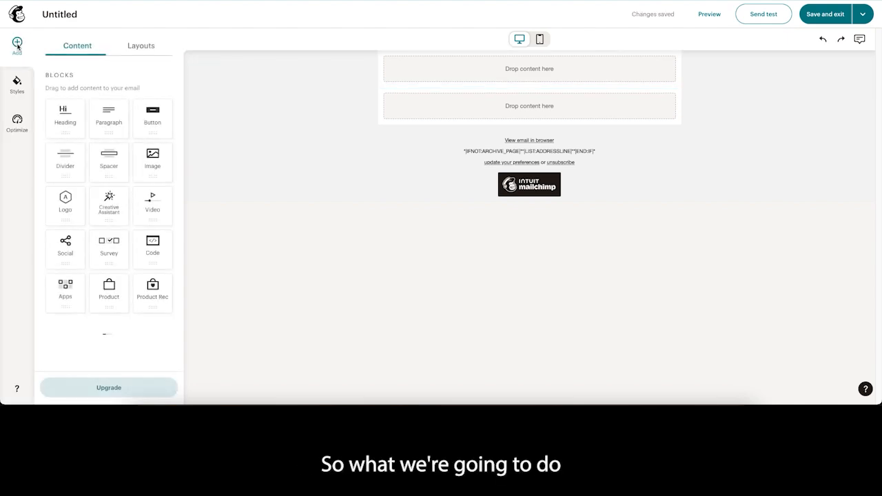
{"action": "left_click_drag", "start_coordinate": [153, 164], "coordinate": [464, 71]}
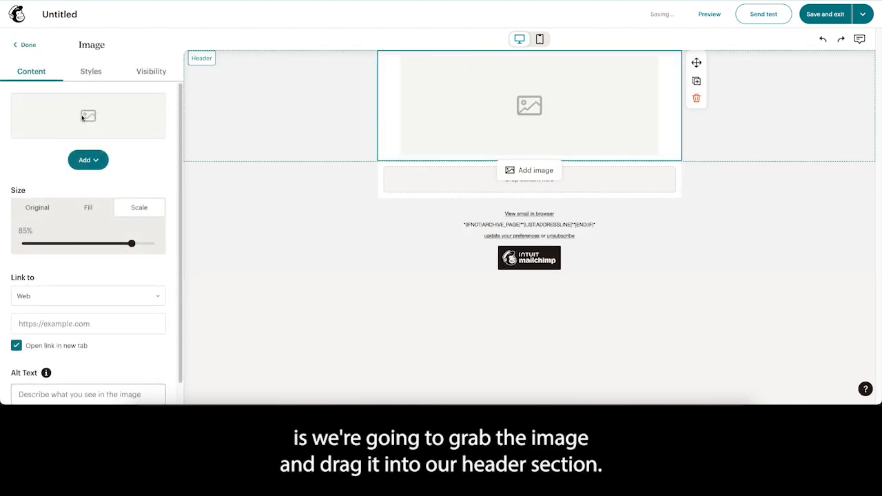
Fill the header's image block with the Newsletter Title banner from the Canva newsletter design in Content Studio
{"action": "left_click", "coordinate": [96, 161]}
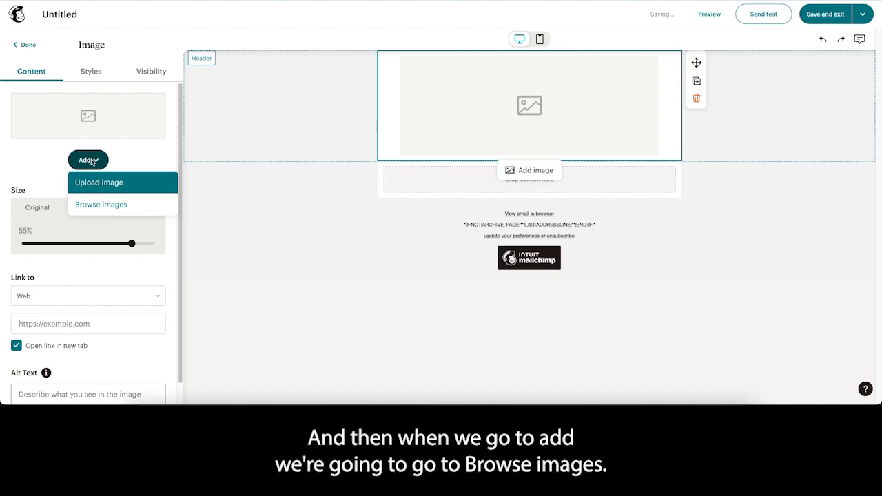
{"action": "left_click", "coordinate": [100, 205]}
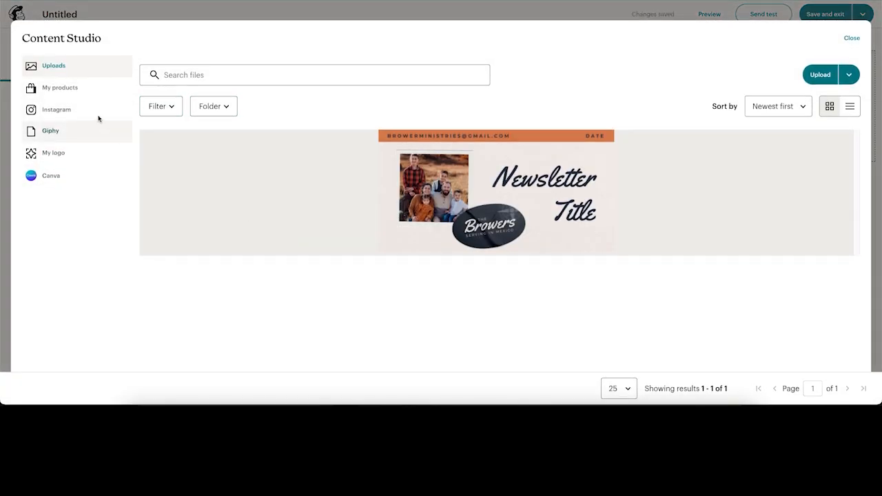
{"action": "left_click", "coordinate": [54, 176]}
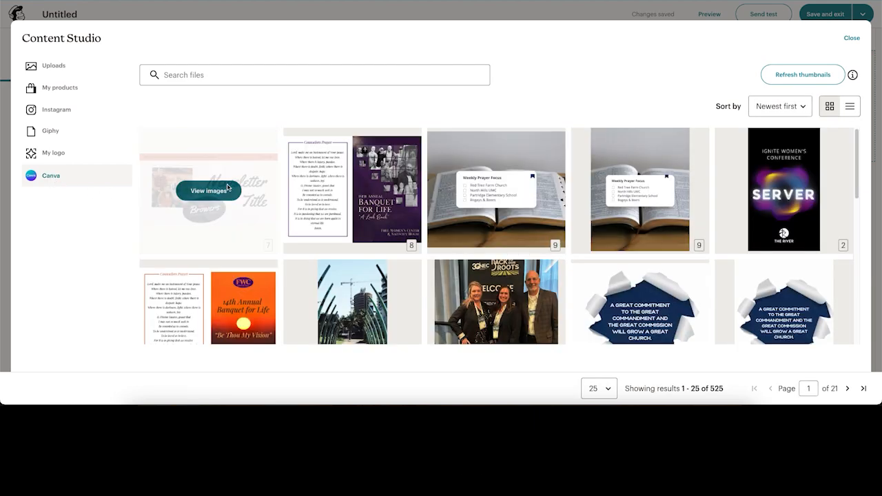
{"action": "left_click", "coordinate": [210, 198]}
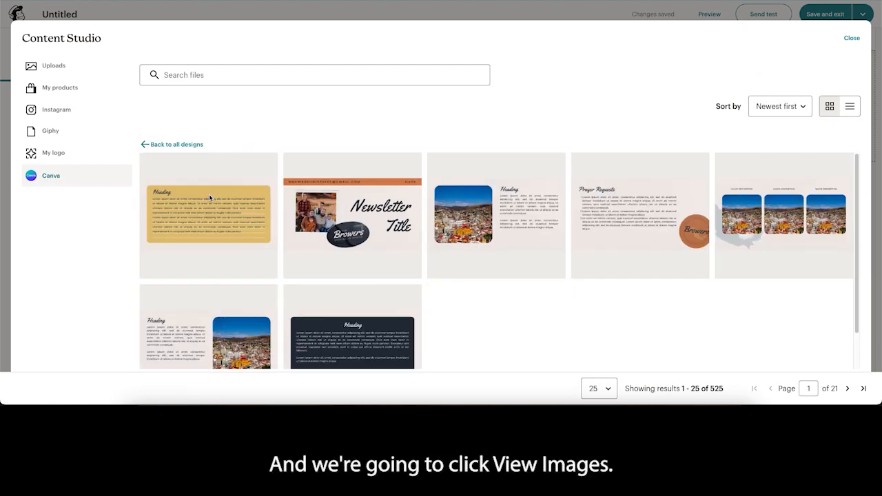
{"action": "scroll", "coordinate": [427, 269], "scroll_direction": "down", "scroll_amount": 2}
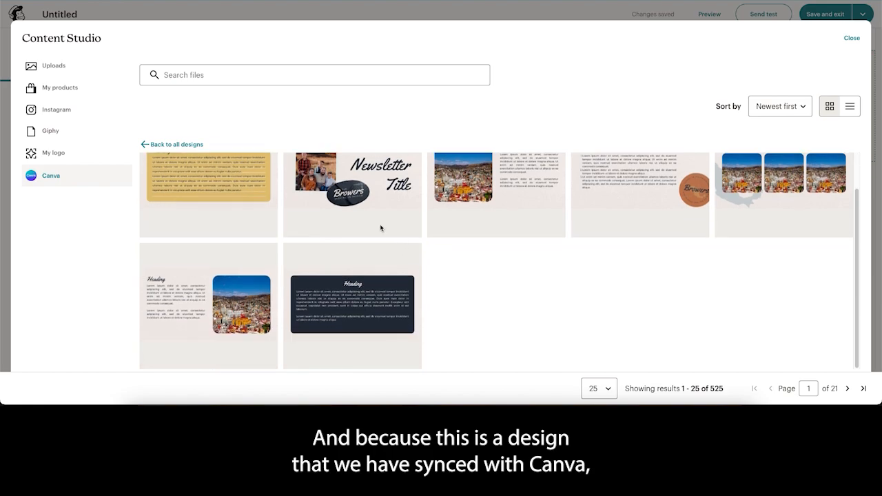
{"action": "left_click", "coordinate": [358, 195]}
{"action": "left_click", "coordinate": [834, 73]}
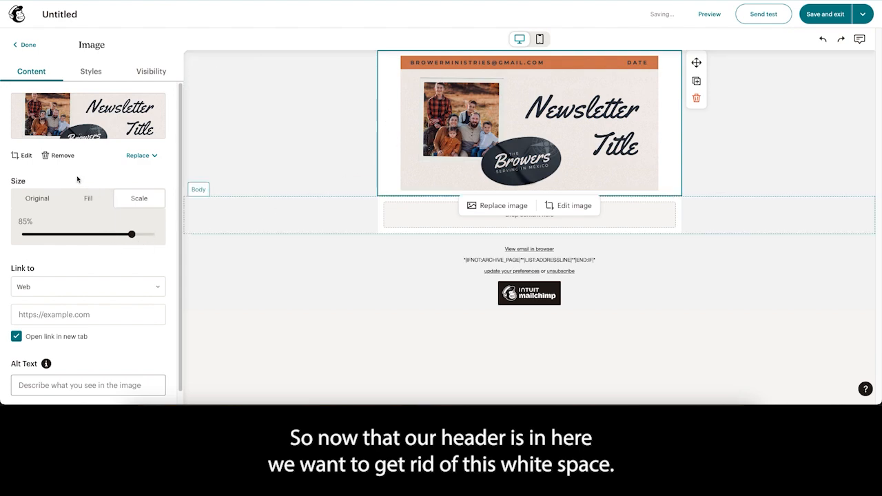
Size the header banner image to Fill and set its padding to 0 on all sides for desktop and mobile
{"action": "left_click", "coordinate": [82, 199]}
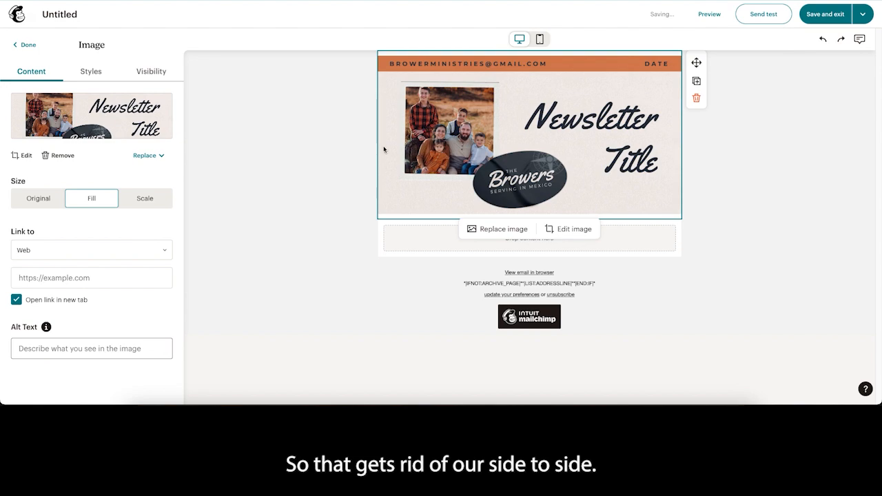
{"action": "left_click", "coordinate": [95, 77]}
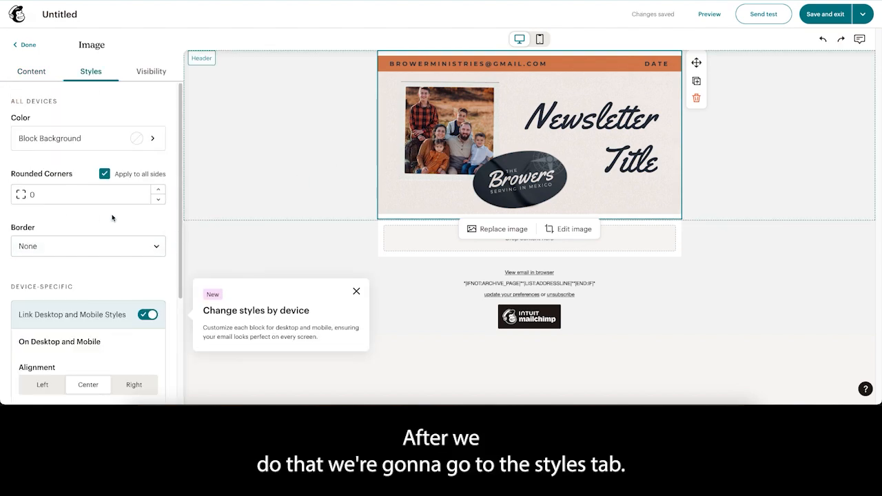
{"action": "scroll", "coordinate": [117, 251], "scroll_direction": "down", "scroll_amount": 3}
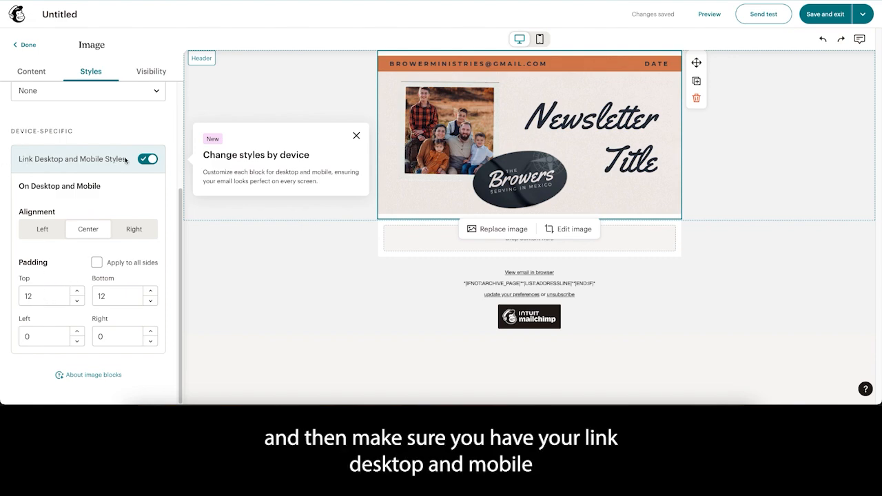
{"action": "left_click", "coordinate": [37, 297]}
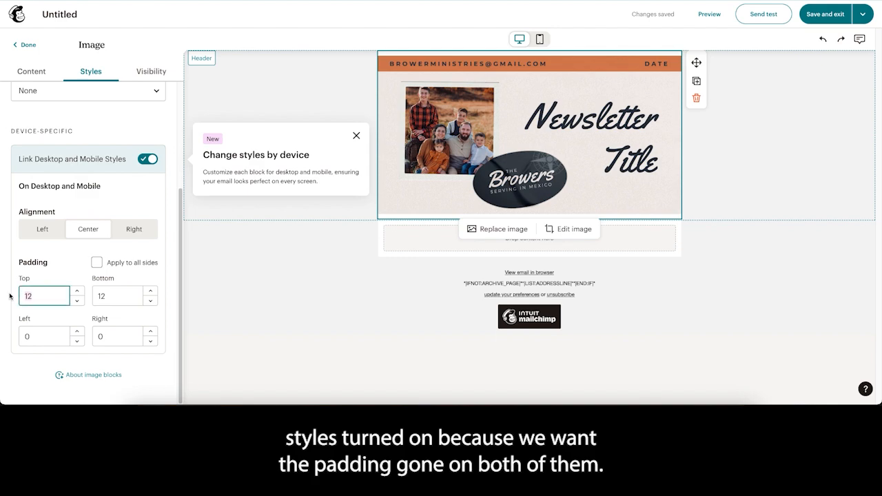
{"action": "type", "text": "0"}
{"action": "left_click", "coordinate": [102, 298]}
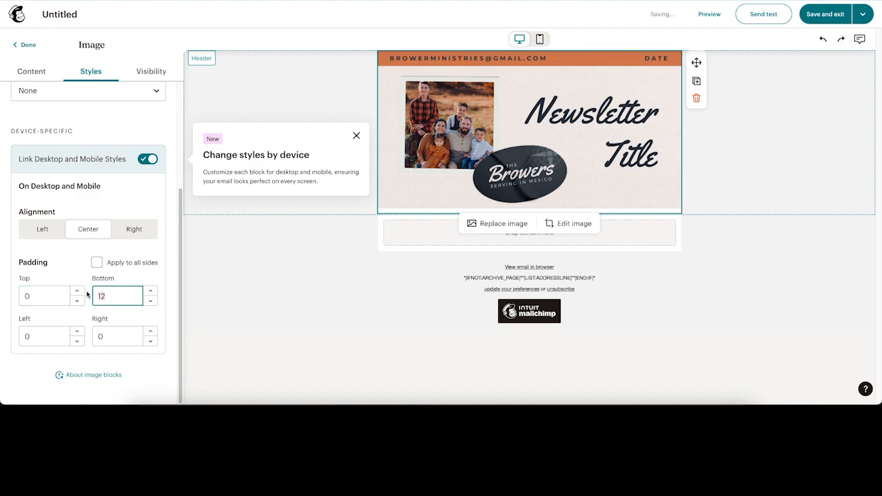
{"action": "left_click", "coordinate": [115, 314]}
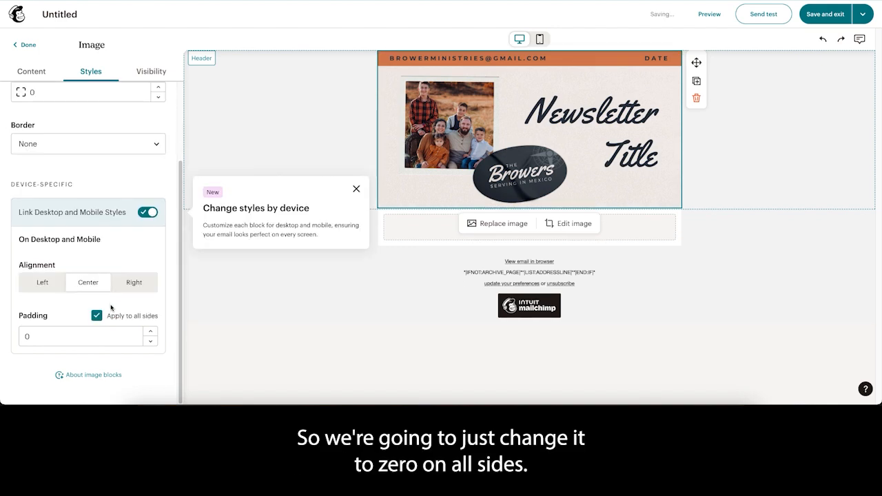
{"action": "left_click", "coordinate": [724, 191]}
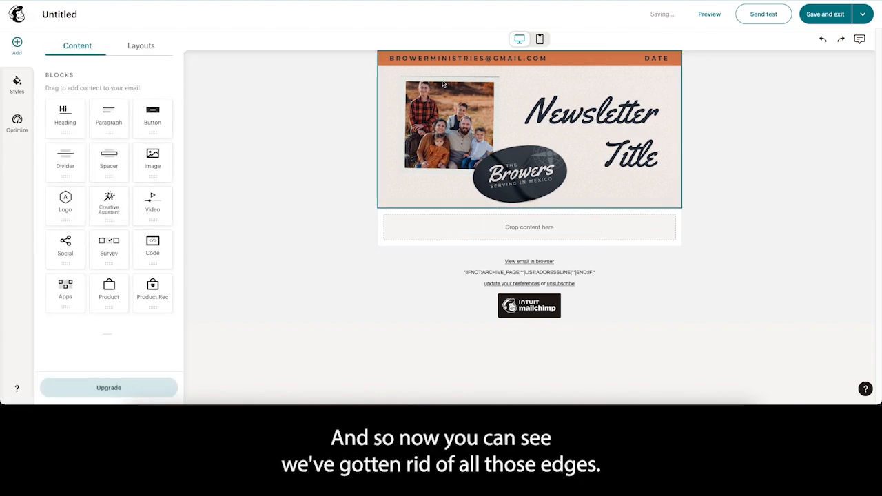
Add an image block to the email's body section, below the header banner
{"action": "left_click", "coordinate": [387, 160]}
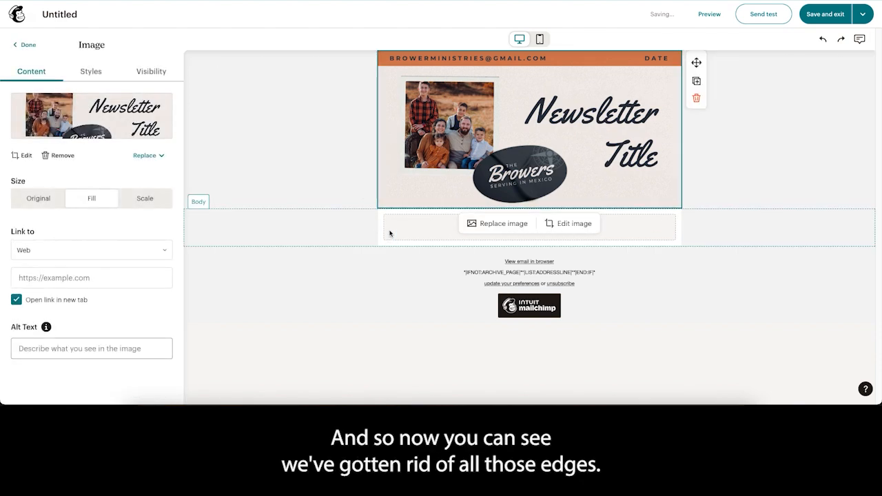
{"action": "left_click", "coordinate": [389, 234]}
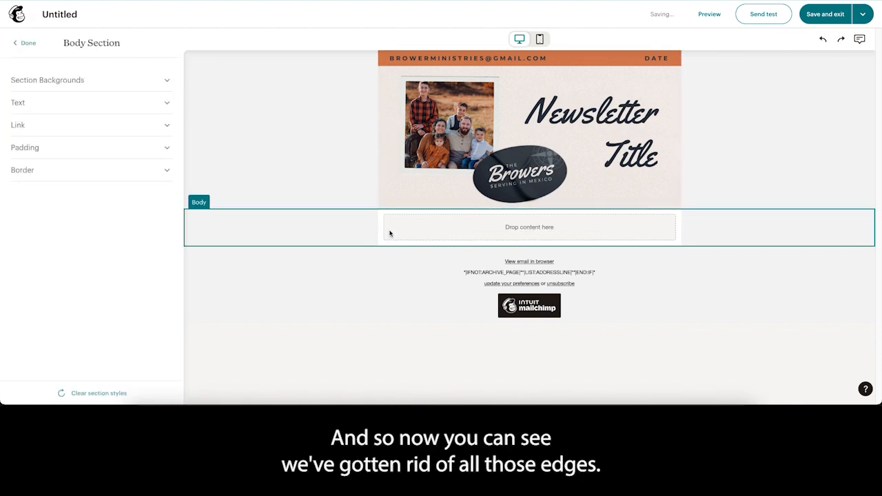
{"action": "left_click", "coordinate": [26, 43]}
{"action": "left_click_drag", "start_coordinate": [147, 171], "coordinate": [514, 220]}
Insert the yellow Heading text page from the Canva newsletter design into the body's image block
{"action": "left_click", "coordinate": [88, 161]}
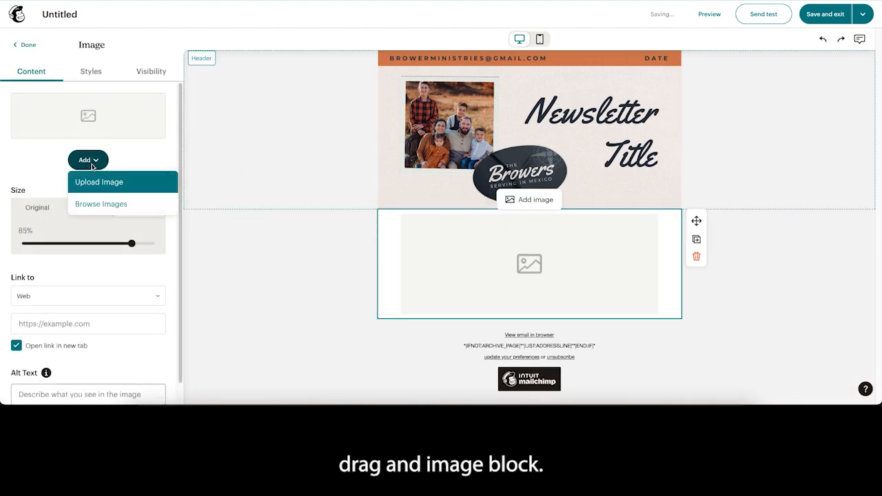
{"action": "left_click", "coordinate": [89, 203]}
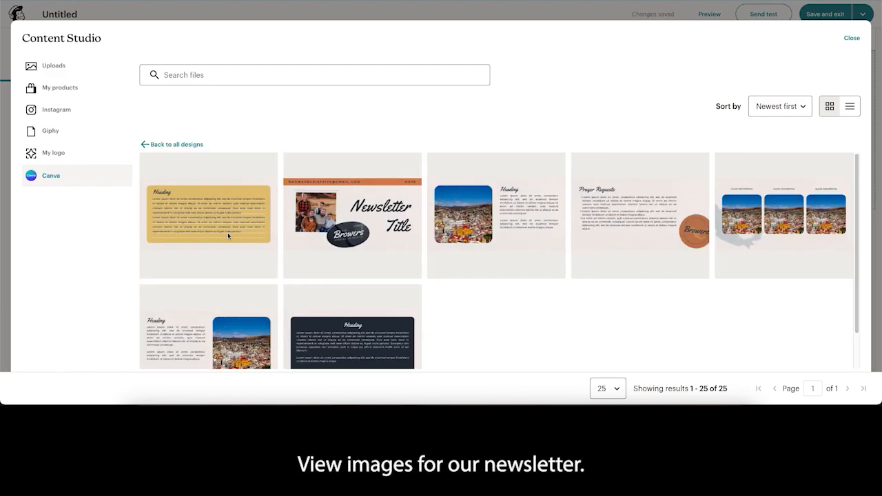
{"action": "left_click", "coordinate": [228, 236]}
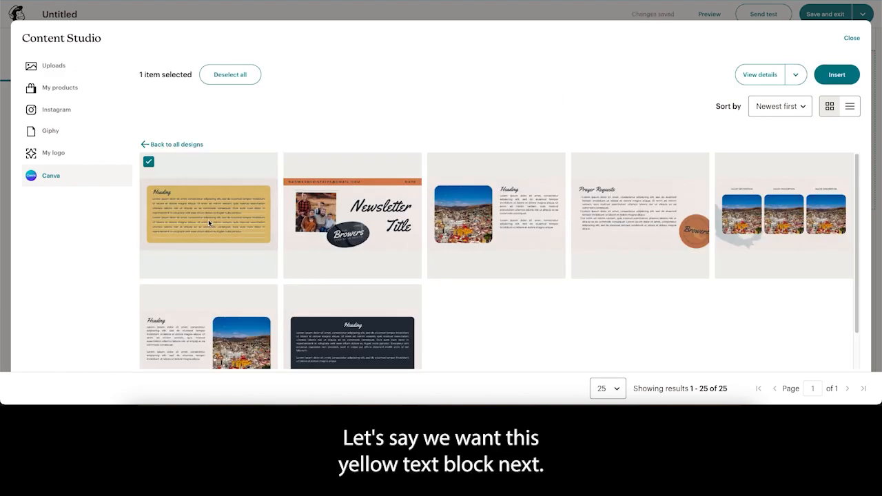
{"action": "left_click", "coordinate": [838, 75]}
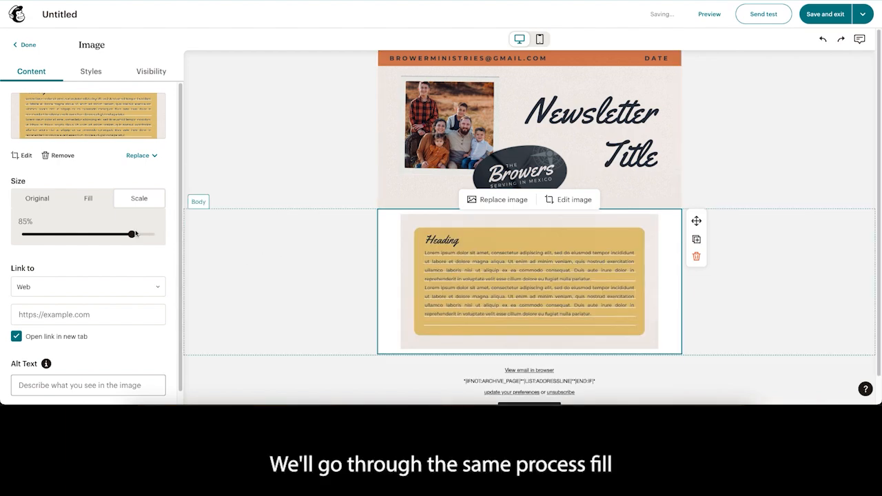
Size the yellow text image to Fill and set its padding to 0 on all sides for desktop and mobile
{"action": "left_click", "coordinate": [85, 199]}
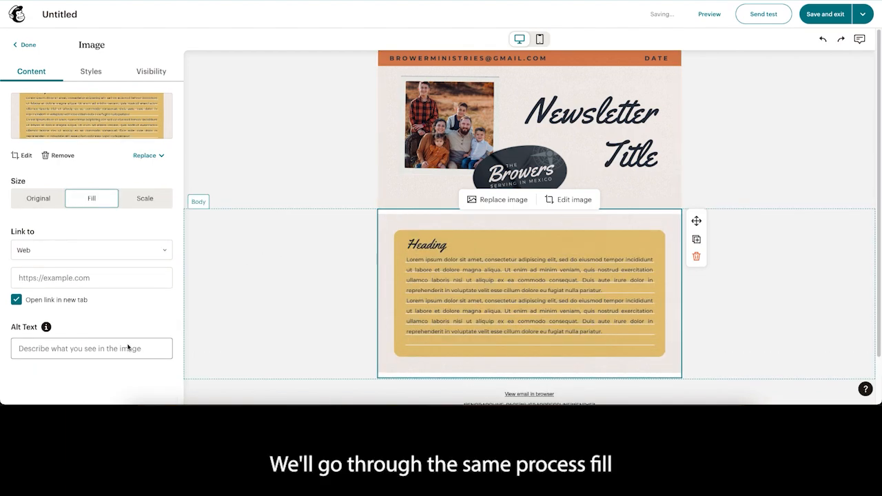
{"action": "left_click", "coordinate": [90, 72]}
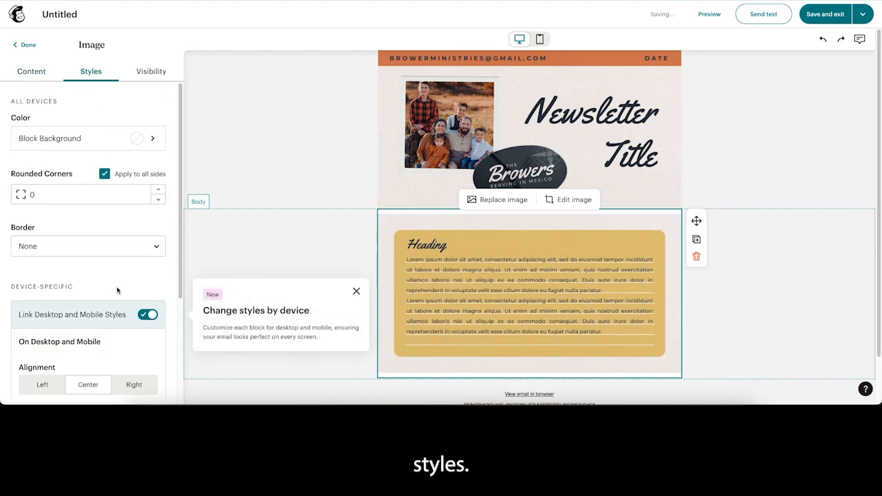
{"action": "scroll", "coordinate": [118, 290], "scroll_direction": "down", "scroll_amount": 3}
{"action": "left_click", "coordinate": [43, 295]}
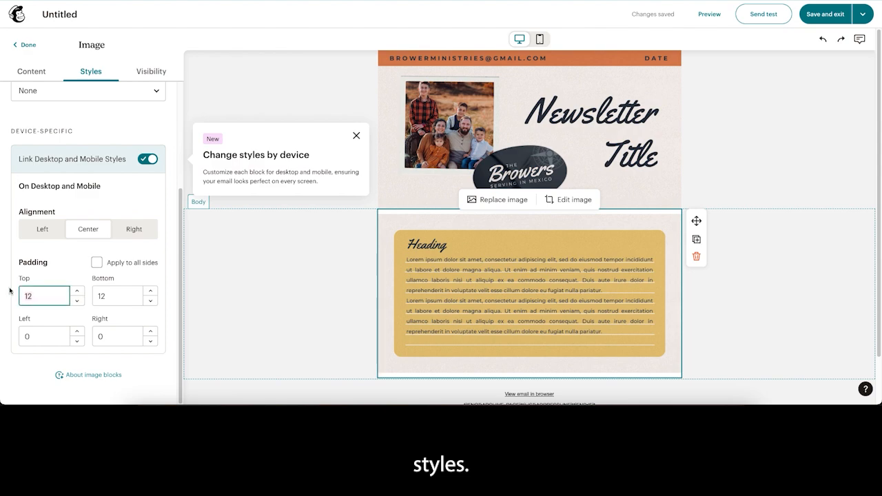
{"action": "type", "text": "0"}
{"action": "double_click", "coordinate": [109, 296]}
{"action": "type", "text": "0"}
{"action": "left_click", "coordinate": [95, 264]}
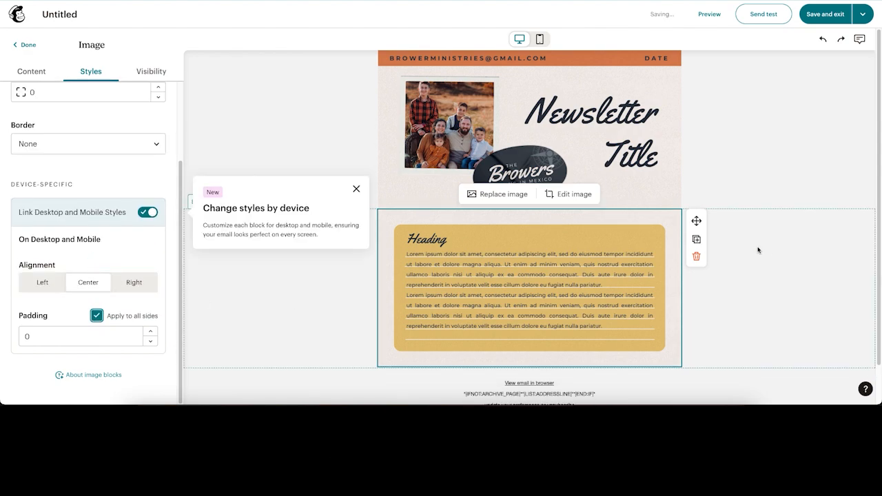
{"action": "left_click", "coordinate": [733, 249]}
Check how the header banner and yellow text image join up in the desktop and mobile views
{"action": "scroll", "coordinate": [733, 251], "scroll_direction": "down", "scroll_amount": 1}
{"action": "scroll", "coordinate": [733, 251], "scroll_direction": "up", "scroll_amount": 1}
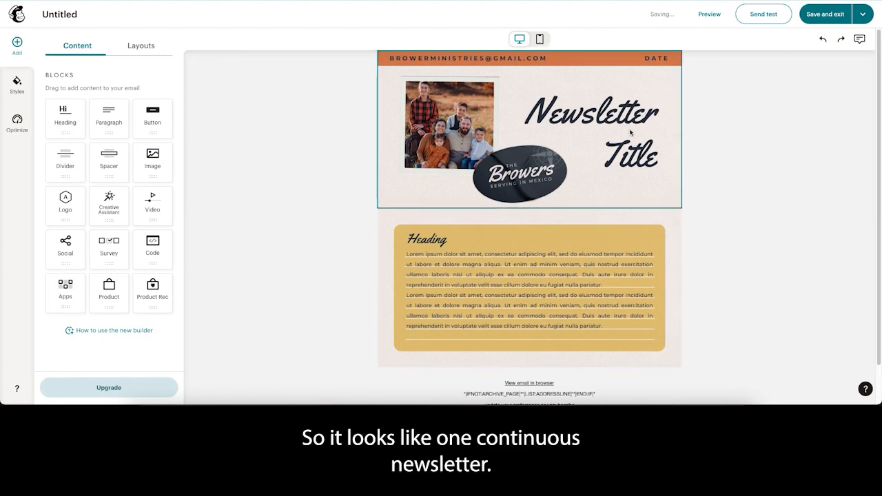
{"action": "scroll", "coordinate": [728, 311], "scroll_direction": "down", "scroll_amount": 1}
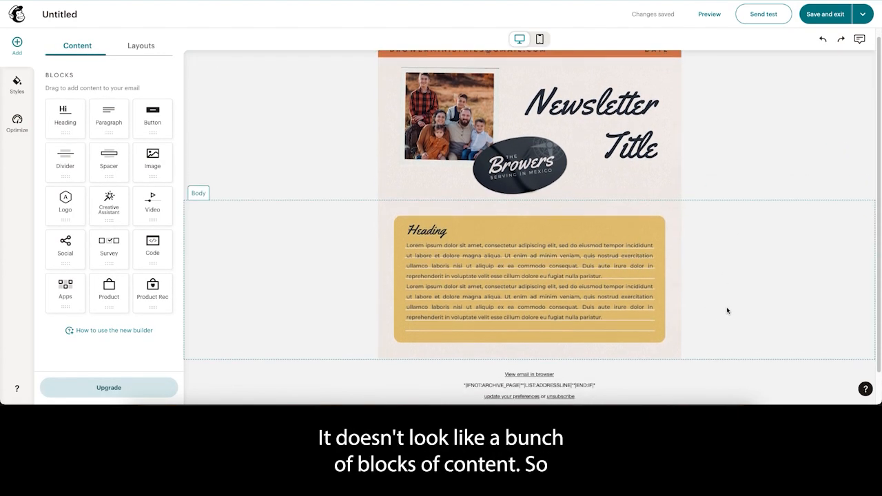
{"action": "scroll", "coordinate": [728, 311], "scroll_direction": "up", "scroll_amount": 1}
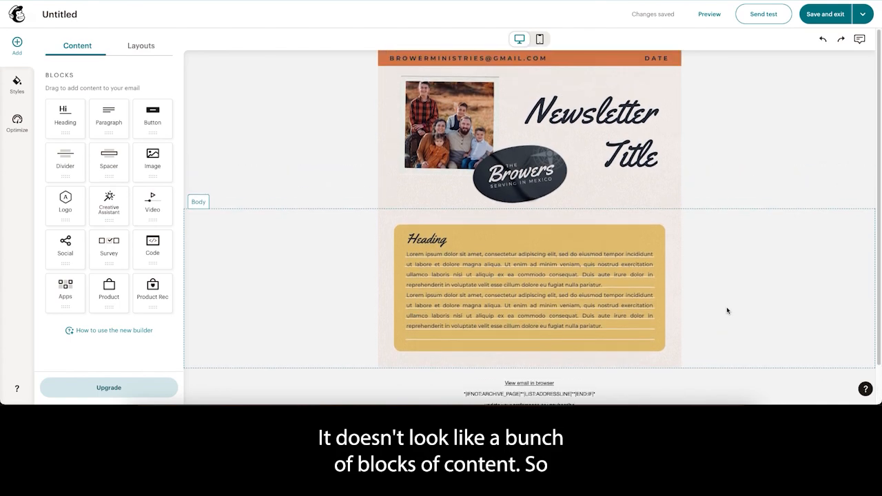
{"action": "left_click", "coordinate": [540, 40]}
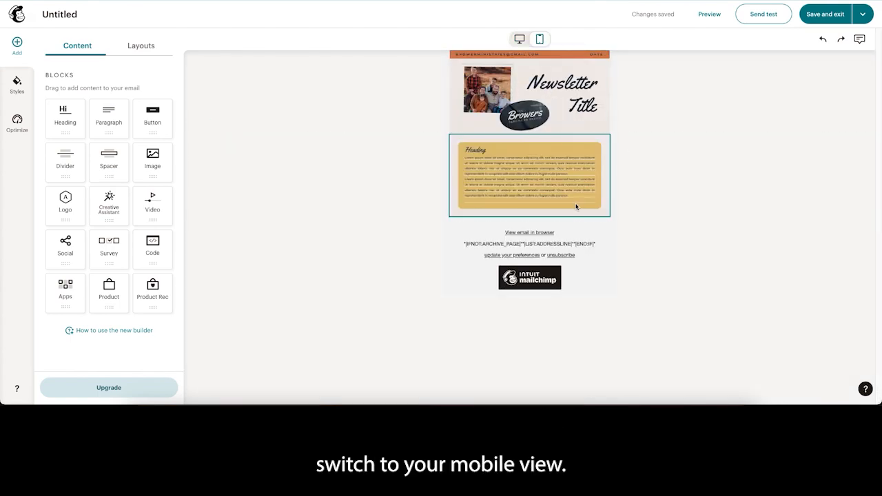
{"action": "left_click", "coordinate": [520, 39]}
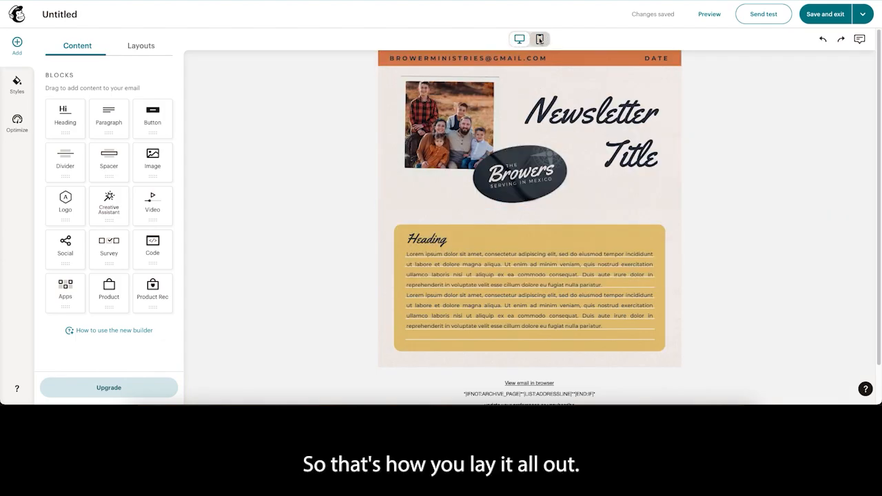
Add a social block directly below the yellow text image and set its icon color to Color Icons
{"action": "scroll", "coordinate": [706, 262], "scroll_direction": "down", "scroll_amount": 1}
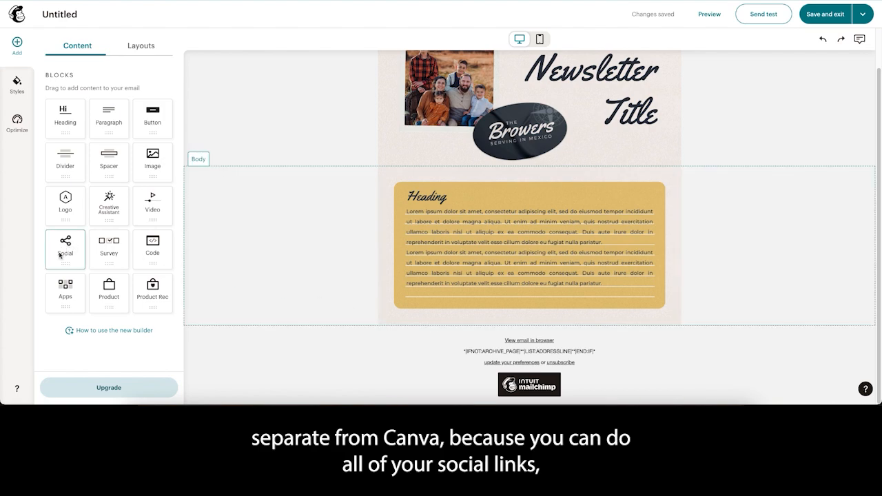
{"action": "left_click_drag", "start_coordinate": [65, 248], "coordinate": [525, 329]}
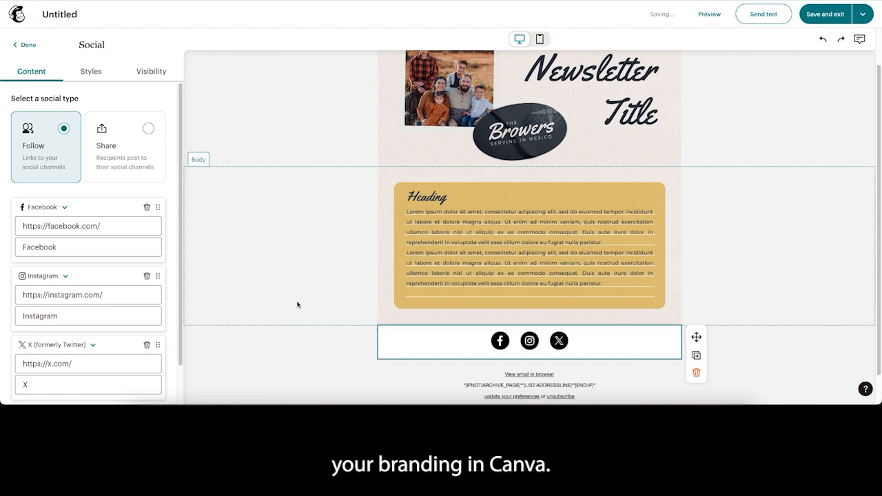
{"action": "left_click", "coordinate": [86, 76]}
{"action": "scroll", "coordinate": [162, 179], "scroll_direction": "down", "scroll_amount": 1}
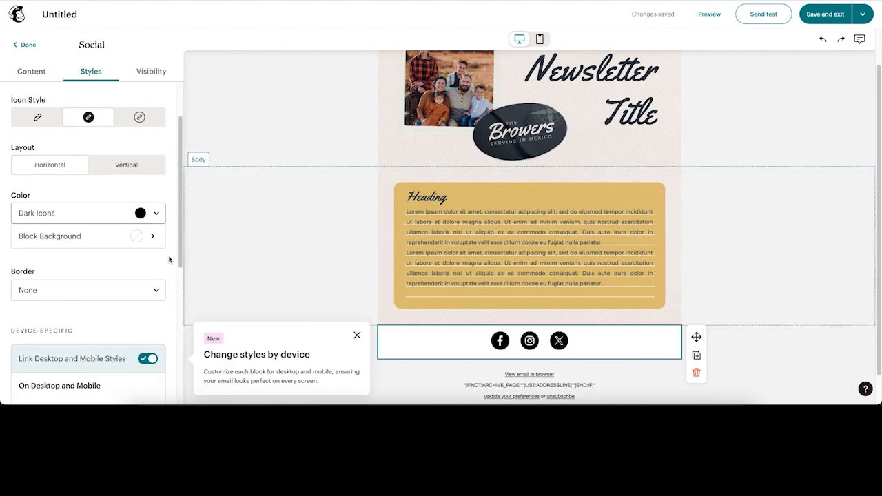
{"action": "left_click", "coordinate": [157, 215]}
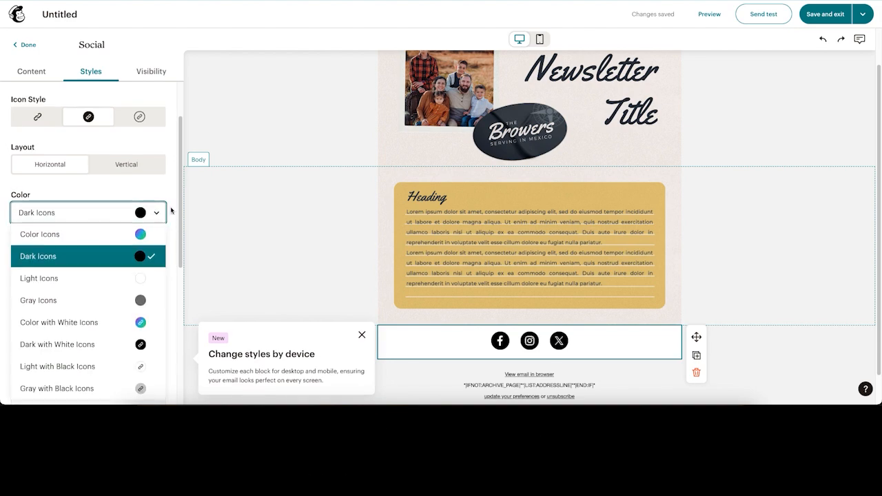
{"action": "scroll", "coordinate": [172, 206], "scroll_direction": "down", "scroll_amount": 1}
{"action": "left_click", "coordinate": [101, 165]}
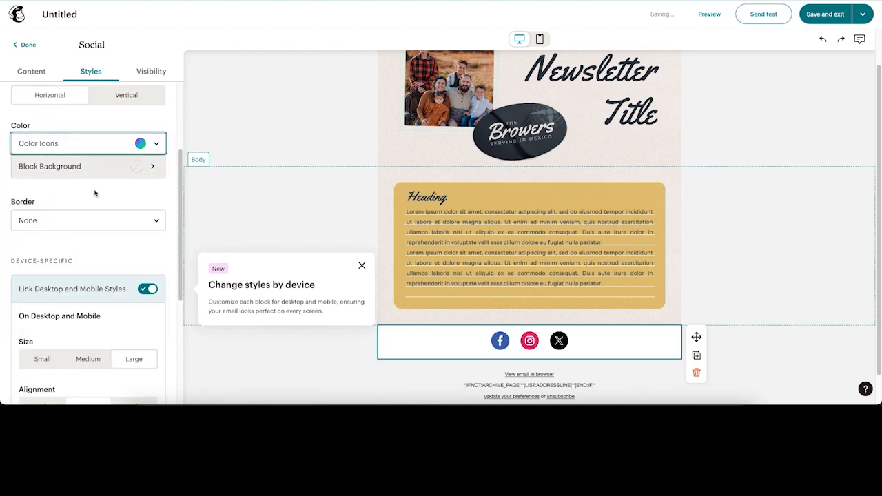
Set the social block's background to the orange from the Canva design, #DC8454, and its icon color to Dark with White Icons
{"action": "left_click", "coordinate": [152, 169]}
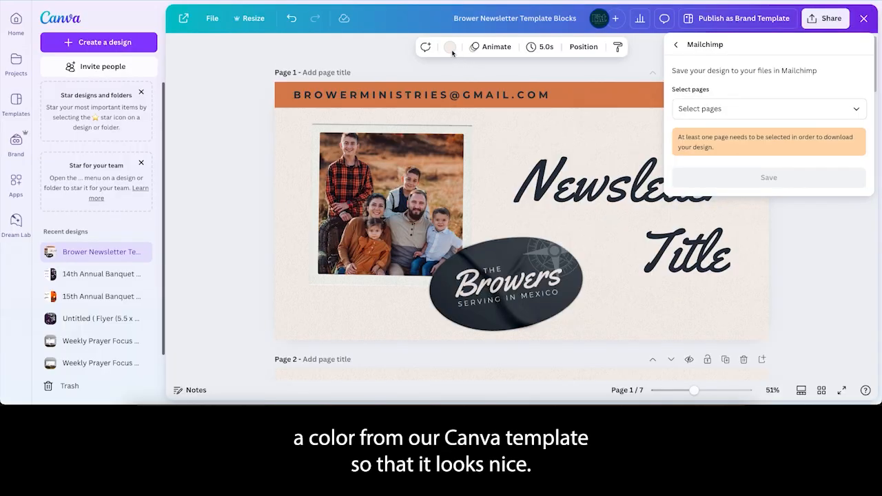
{"action": "left_click", "coordinate": [452, 52]}
{"action": "left_click", "coordinate": [451, 49]}
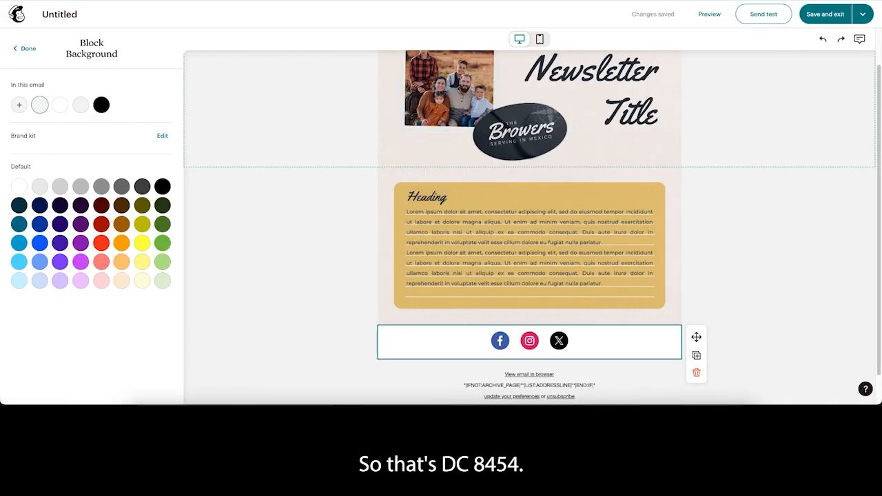
{"action": "left_click", "coordinate": [19, 104]}
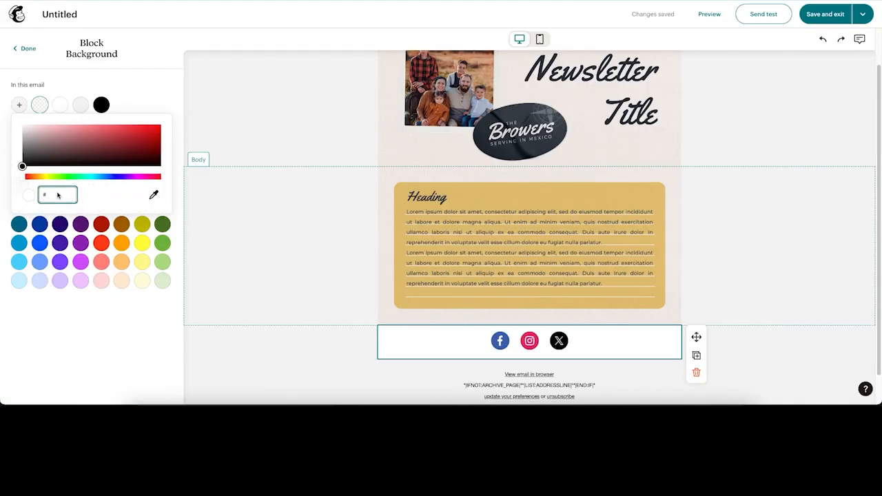
{"action": "type", "text": "DC8454"}
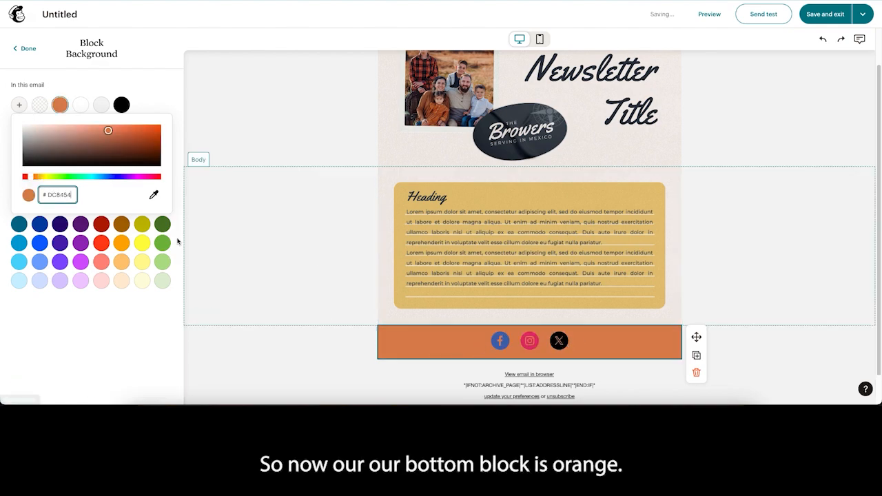
{"action": "left_click", "coordinate": [22, 47]}
{"action": "left_click", "coordinate": [24, 49]}
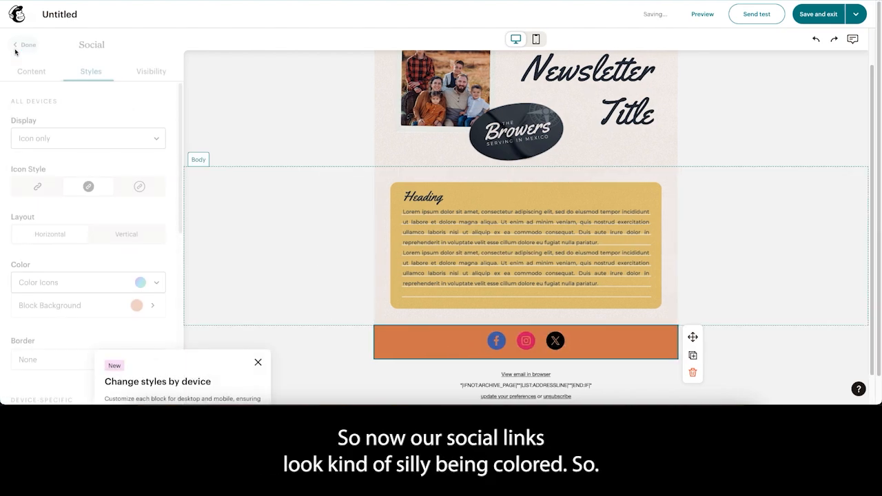
{"action": "left_click", "coordinate": [160, 282]}
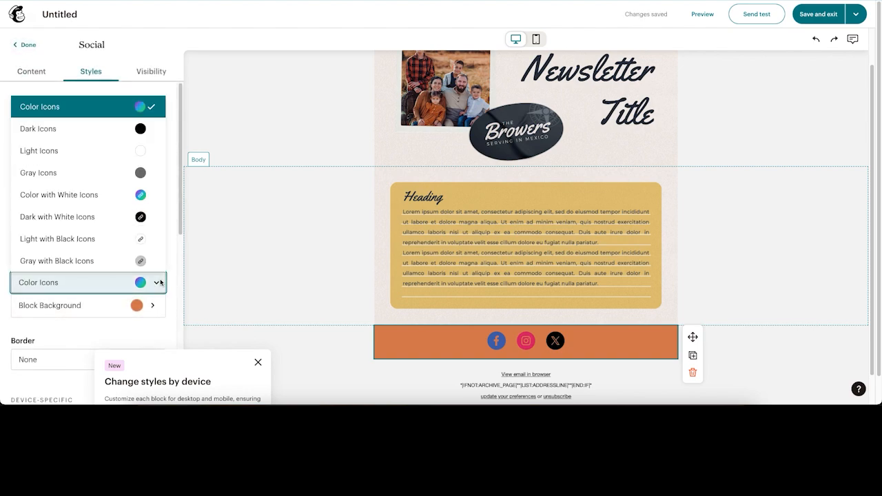
{"action": "left_click", "coordinate": [102, 217]}
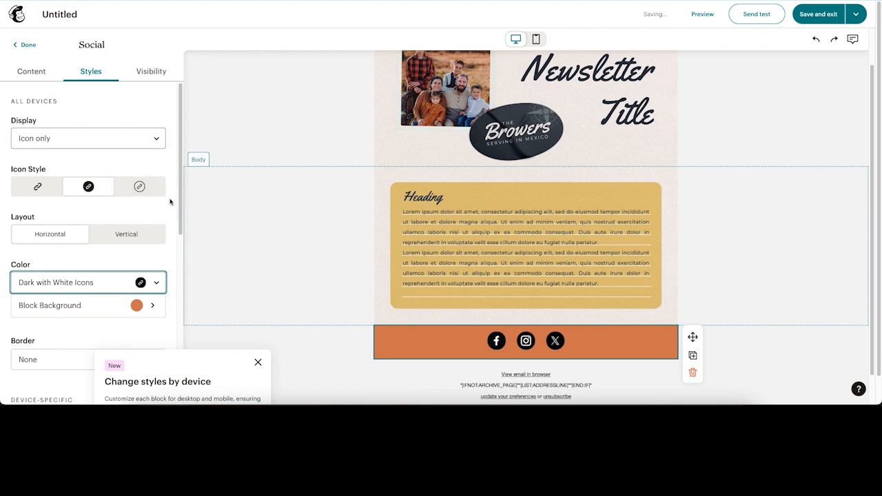
Unlink the social block's desktop and mobile styles and set the icon size on mobile to Small
{"action": "left_click_drag", "start_coordinate": [180, 201], "coordinate": [189, 354]}
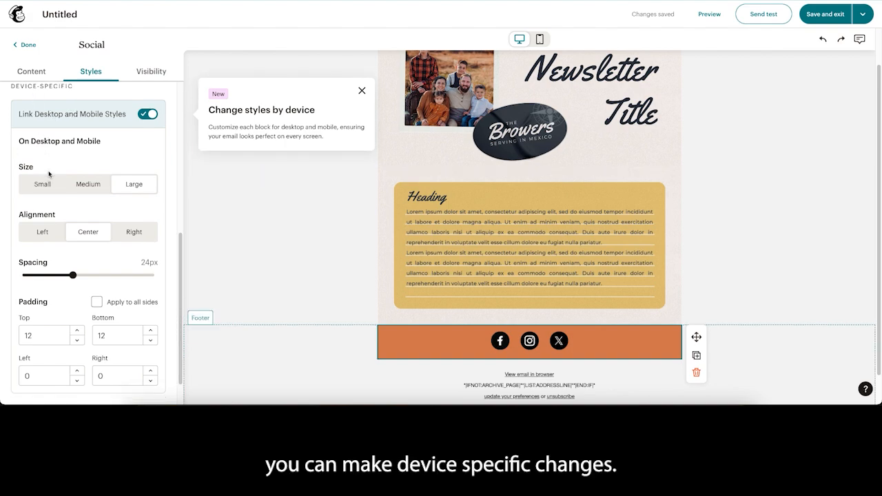
{"action": "left_click", "coordinate": [540, 39]}
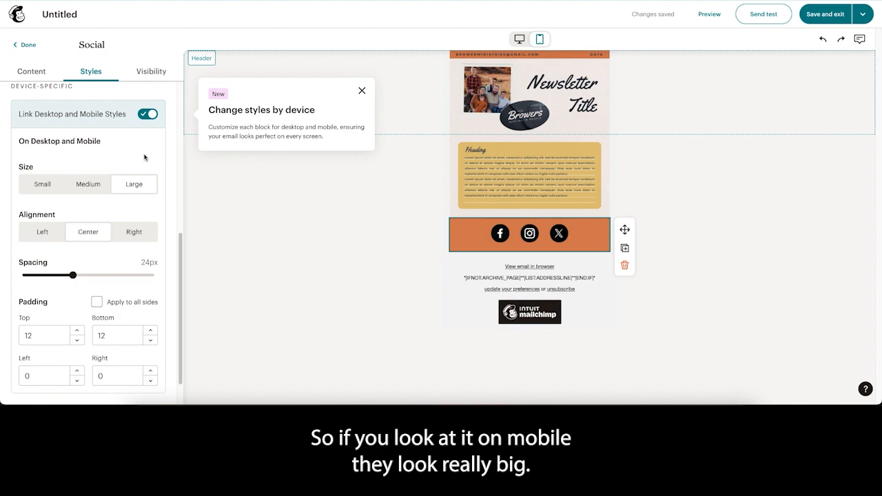
{"action": "left_click", "coordinate": [146, 115]}
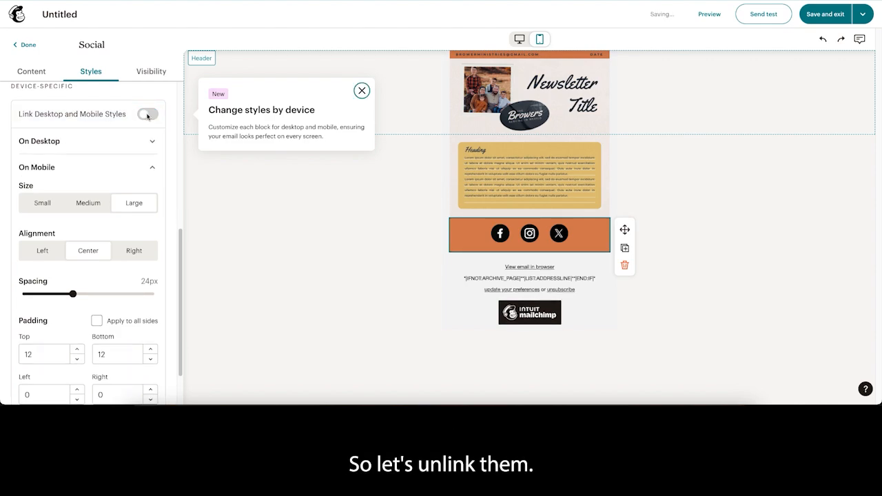
{"action": "left_click", "coordinate": [43, 204]}
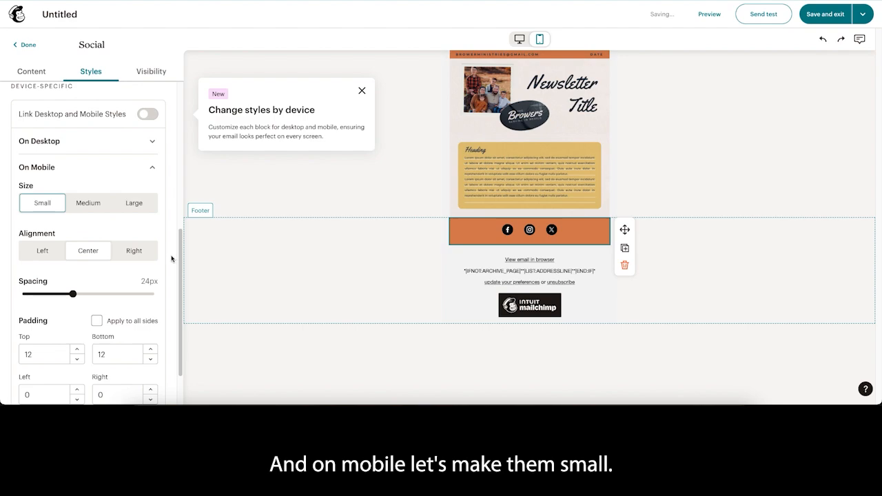
Set the social block's mobile top and bottom padding to 9 and close its settings
{"action": "scroll", "coordinate": [176, 262], "scroll_direction": "down", "scroll_amount": 2}
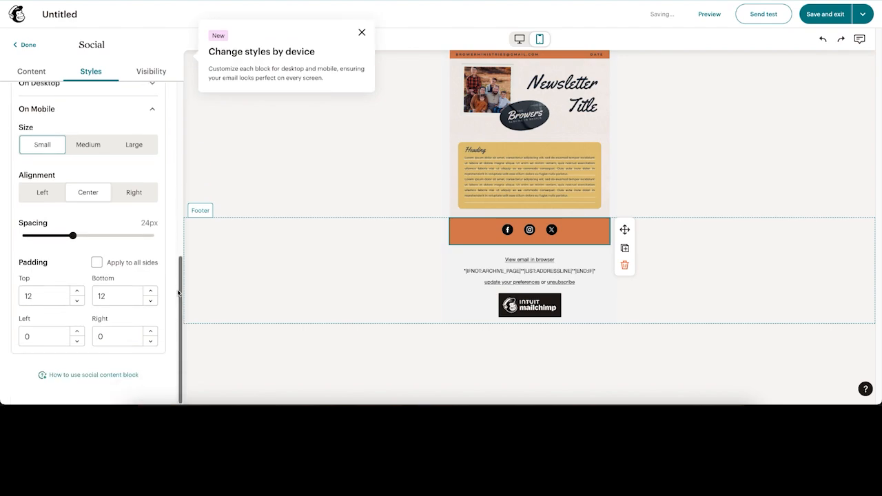
{"action": "left_click", "coordinate": [76, 301]}
{"action": "left_click", "coordinate": [76, 302]}
{"action": "left_click", "coordinate": [77, 301]}
{"action": "left_click", "coordinate": [150, 301]}
{"action": "left_click", "coordinate": [150, 301]}
{"action": "left_click", "coordinate": [150, 301]}
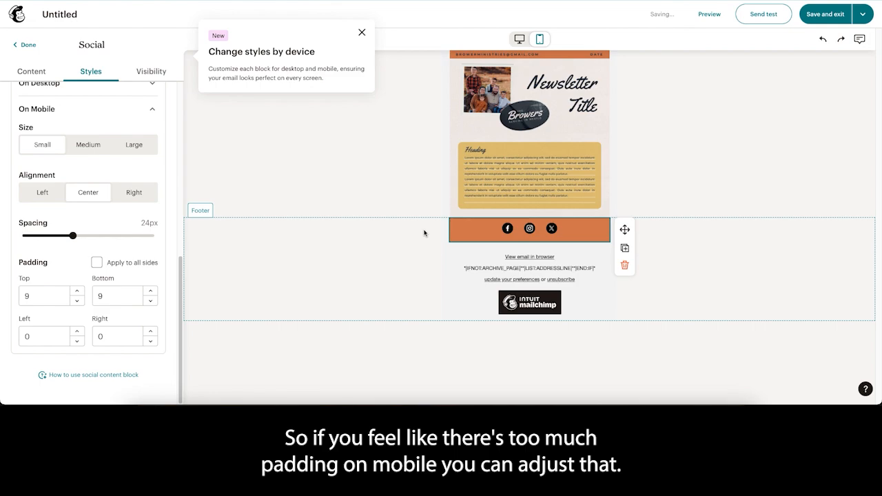
{"action": "scroll", "coordinate": [180, 250], "scroll_direction": "up", "scroll_amount": 1}
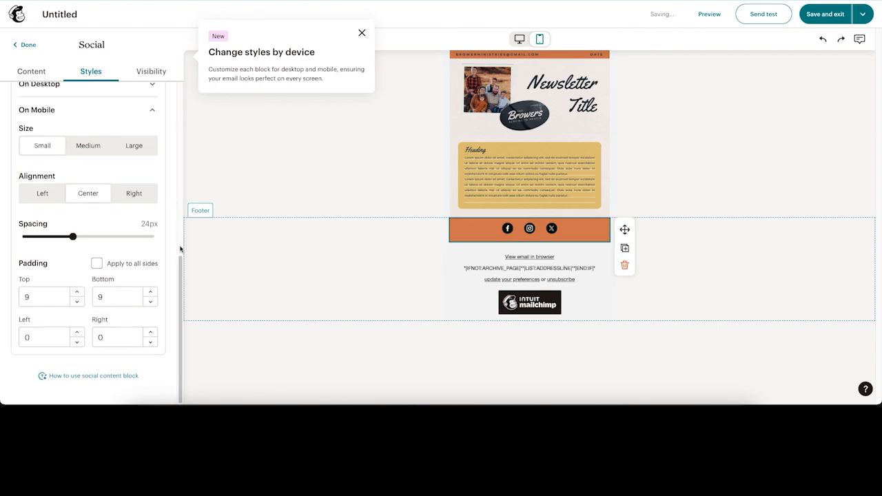
{"action": "scroll", "coordinate": [180, 250], "scroll_direction": "up", "scroll_amount": 8}
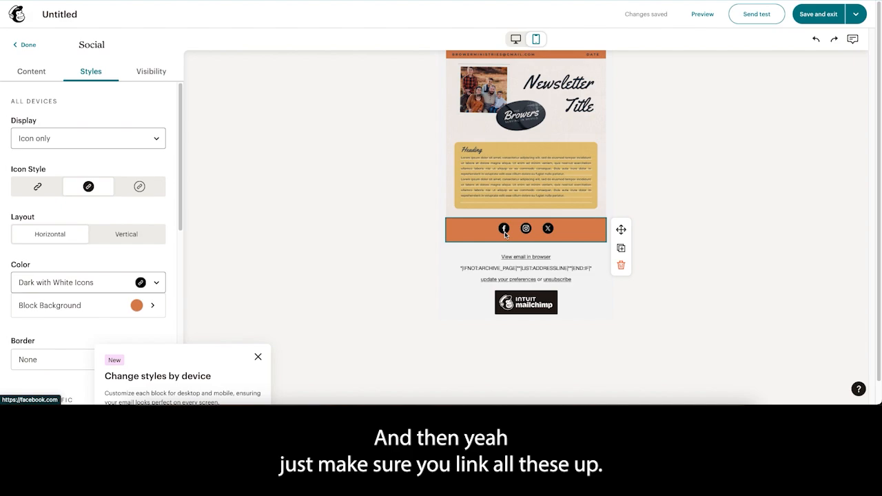
{"action": "left_click", "coordinate": [23, 45]}
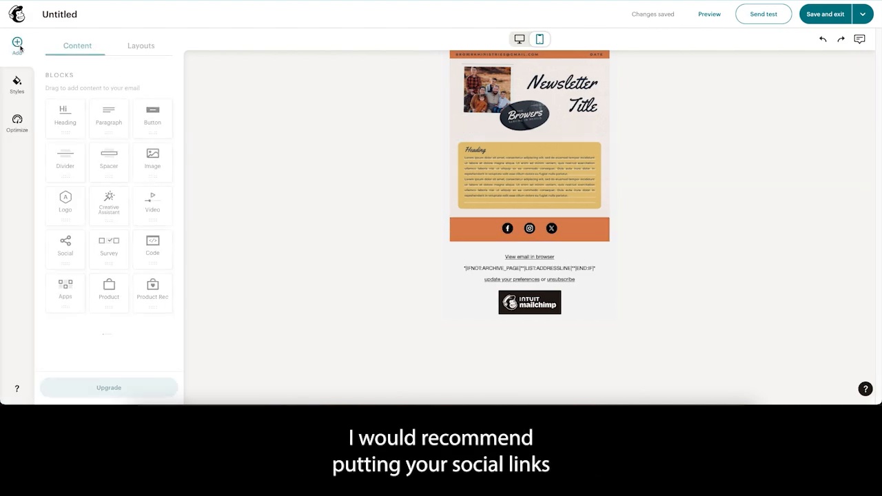
Review the social block's Facebook, Instagram and X link fields and the option to add another social link
{"action": "left_click", "coordinate": [574, 229]}
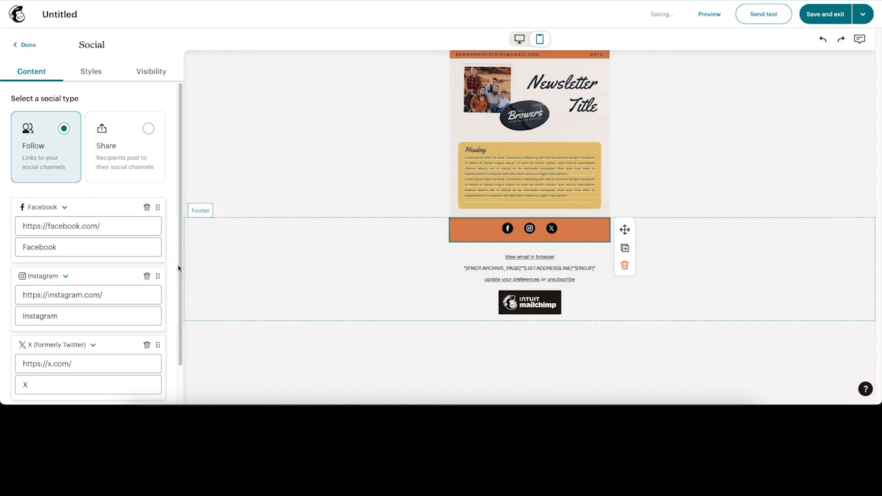
{"action": "scroll", "coordinate": [180, 269], "scroll_direction": "down", "scroll_amount": 2}
{"action": "scroll", "coordinate": [179, 269], "scroll_direction": "up", "scroll_amount": 1}
{"action": "scroll", "coordinate": [179, 269], "scroll_direction": "down", "scroll_amount": 1}
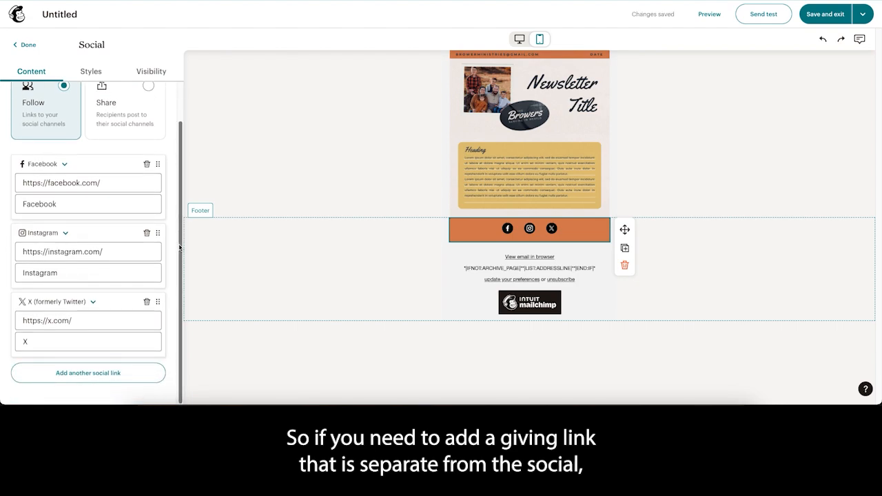
{"action": "scroll", "coordinate": [179, 250], "scroll_direction": "up", "scroll_amount": 1}
{"action": "left_click", "coordinate": [27, 44]}
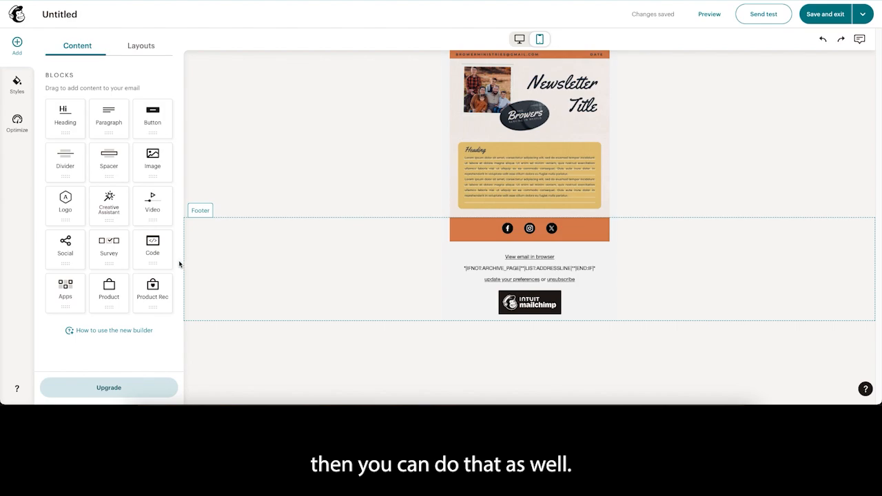
{"action": "left_click_drag", "start_coordinate": [153, 118], "coordinate": [548, 222]}
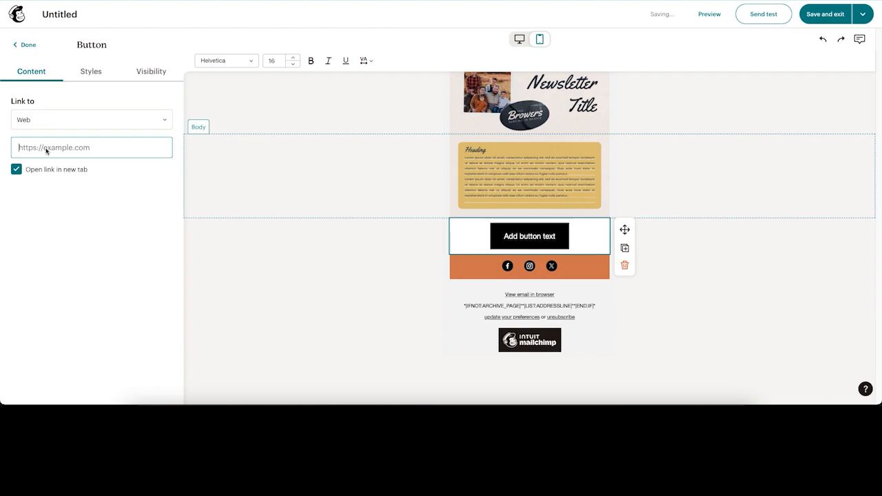
{"action": "type", "text": "https://borw"}
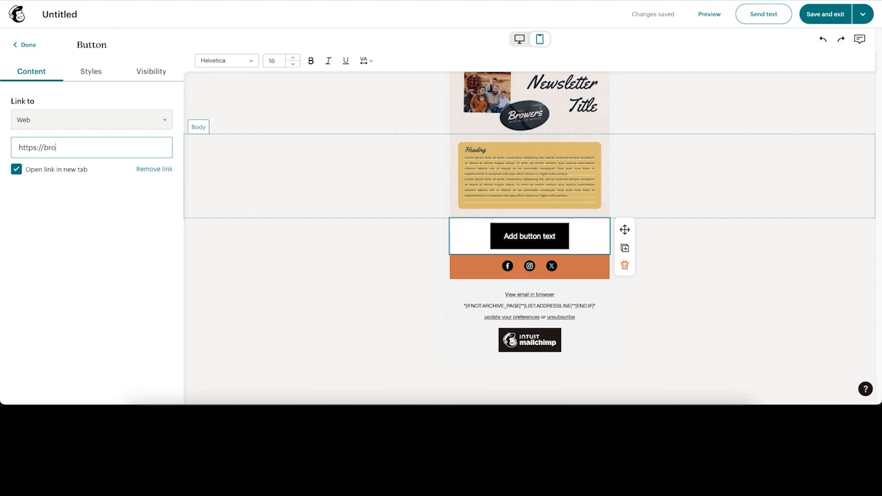
{"action": "type", "text": "ministries.com"}
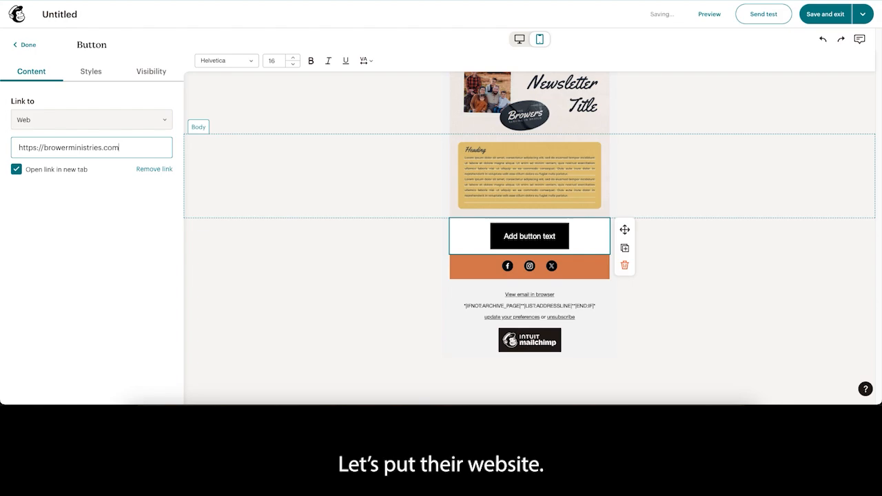
{"action": "left_click", "coordinate": [60, 124]}
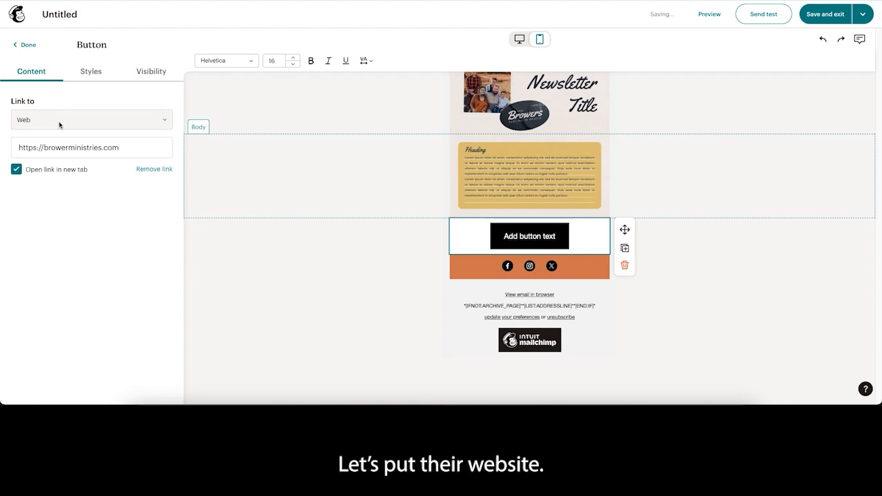
{"action": "left_click", "coordinate": [122, 95]}
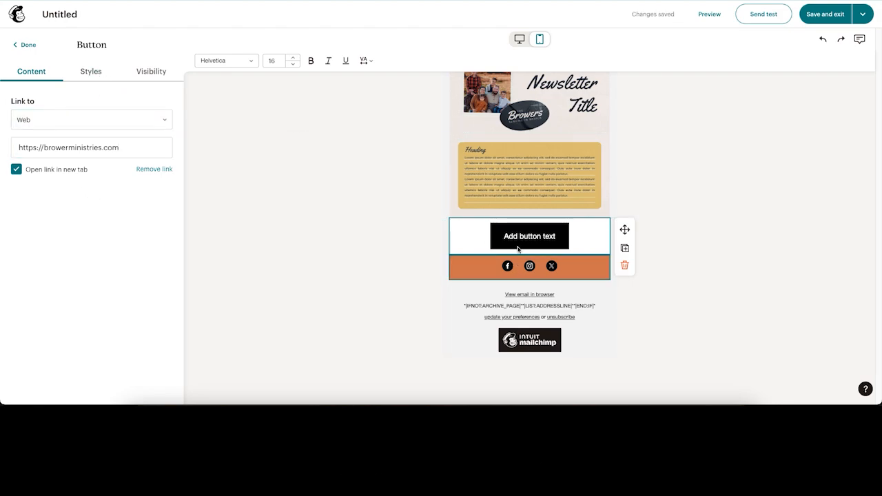
Label the button "Give Now" and delete the button block from the email
{"action": "left_click_drag", "start_coordinate": [504, 236], "coordinate": [557, 240]}
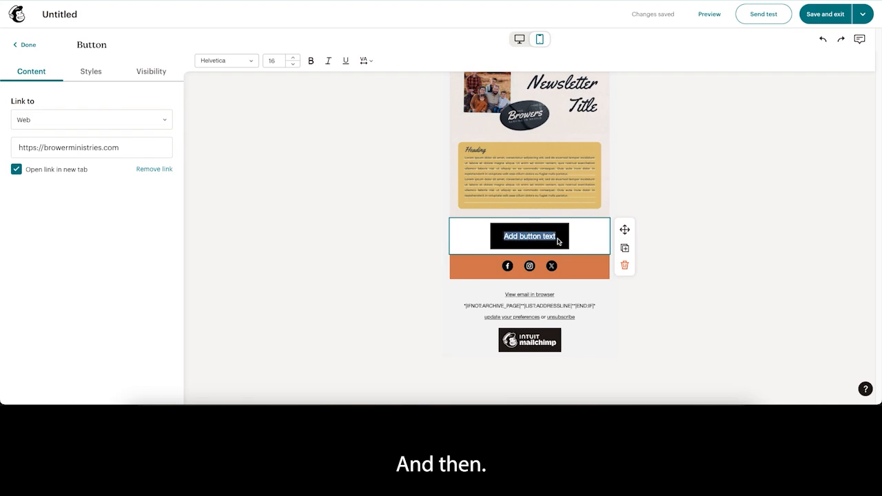
{"action": "type", "text": "Give Now"}
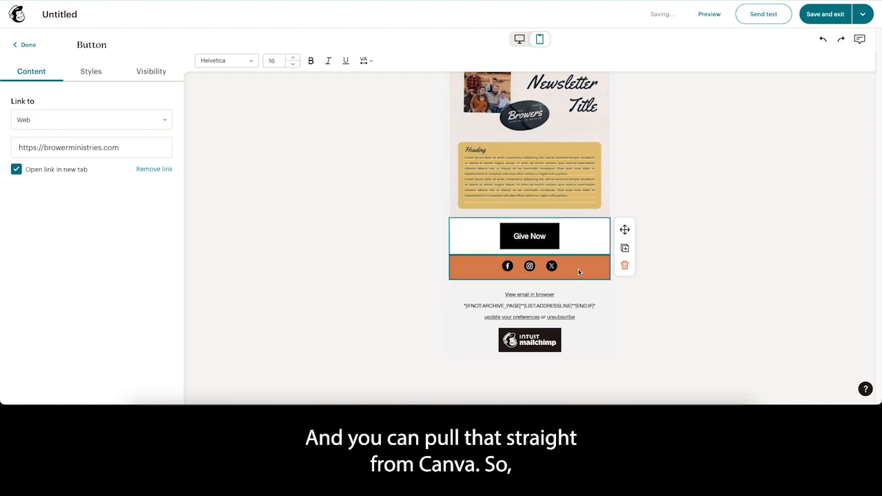
{"action": "left_click", "coordinate": [625, 267]}
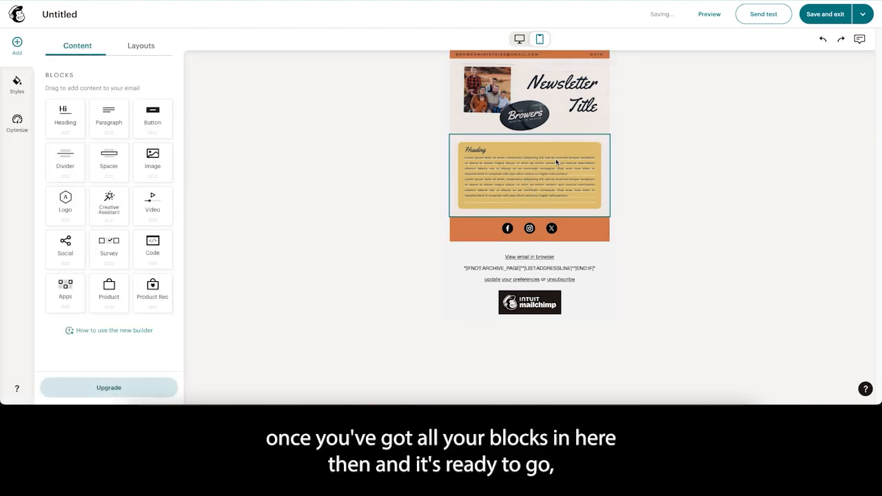
Check the complete email layout, including the orange social block, in the desktop and mobile views
{"action": "left_click", "coordinate": [521, 40]}
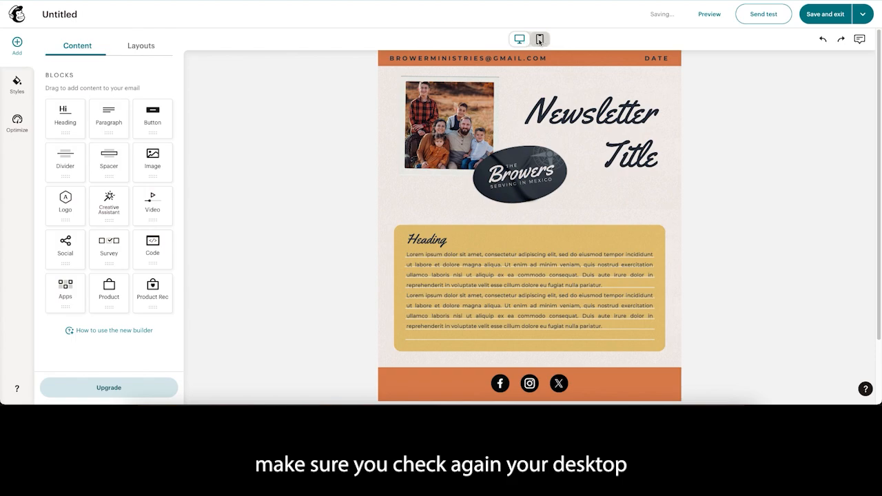
{"action": "scroll", "coordinate": [621, 222], "scroll_direction": "down", "scroll_amount": 3}
{"action": "scroll", "coordinate": [621, 221], "scroll_direction": "up", "scroll_amount": 3}
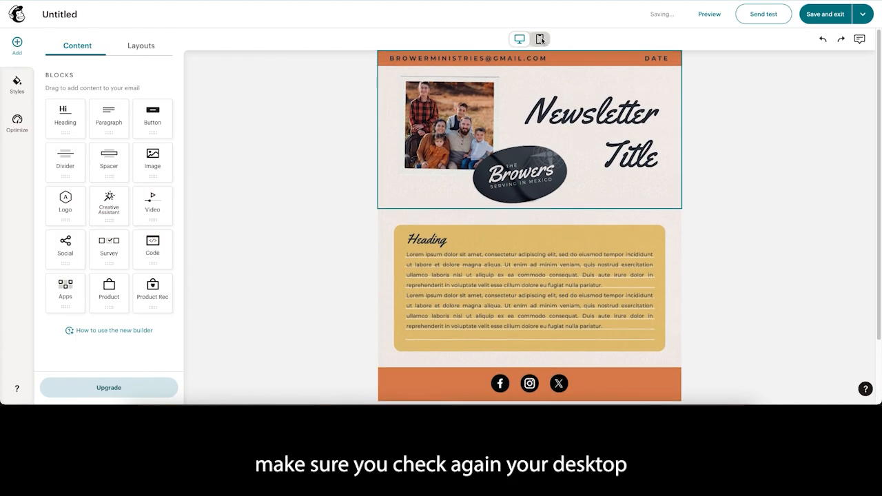
{"action": "left_click", "coordinate": [541, 39]}
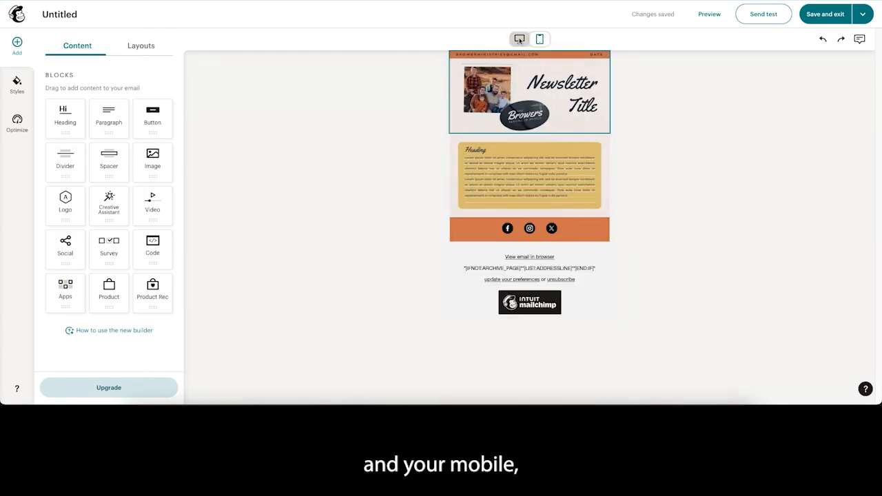
Preview the email in its desktop and mobile versions and close the preview
{"action": "left_click", "coordinate": [520, 39]}
{"action": "left_click", "coordinate": [704, 14]}
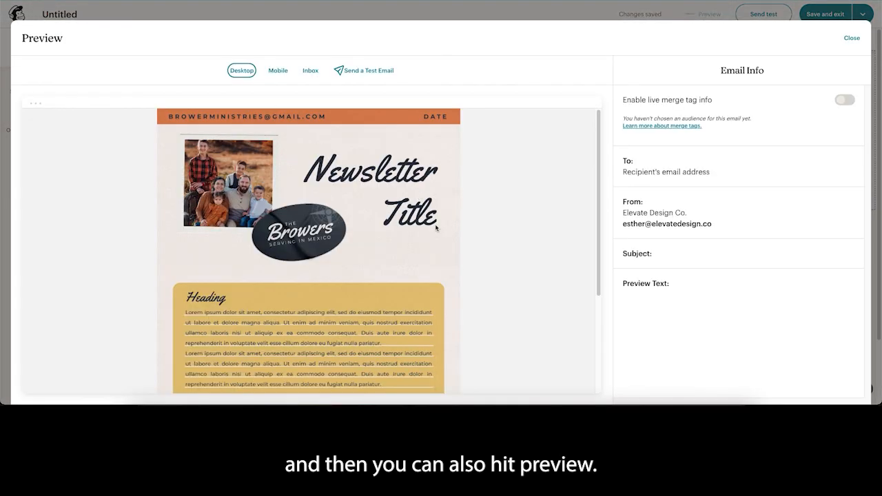
{"action": "scroll", "coordinate": [428, 217], "scroll_direction": "down", "scroll_amount": 5}
{"action": "scroll", "coordinate": [451, 246], "scroll_direction": "up", "scroll_amount": 5}
{"action": "left_click", "coordinate": [278, 70]}
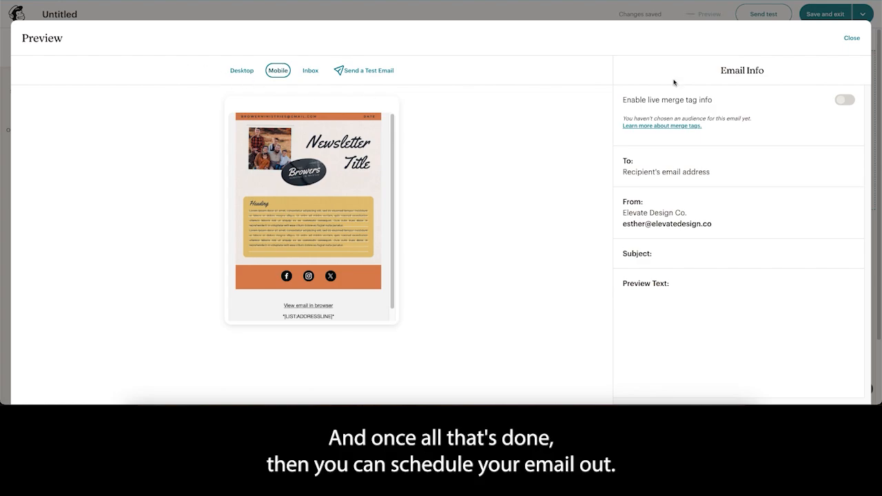
{"action": "left_click", "coordinate": [851, 38]}
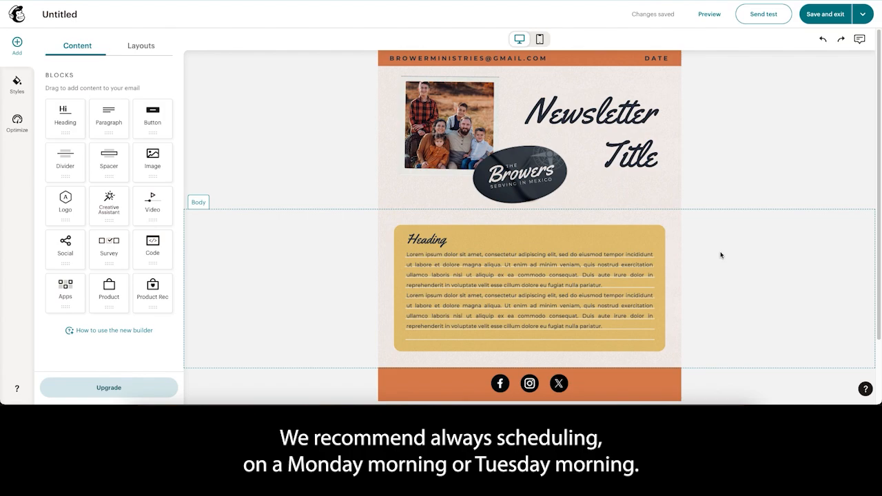
{"action": "scroll", "coordinate": [721, 255], "scroll_direction": "down", "scroll_amount": 1}
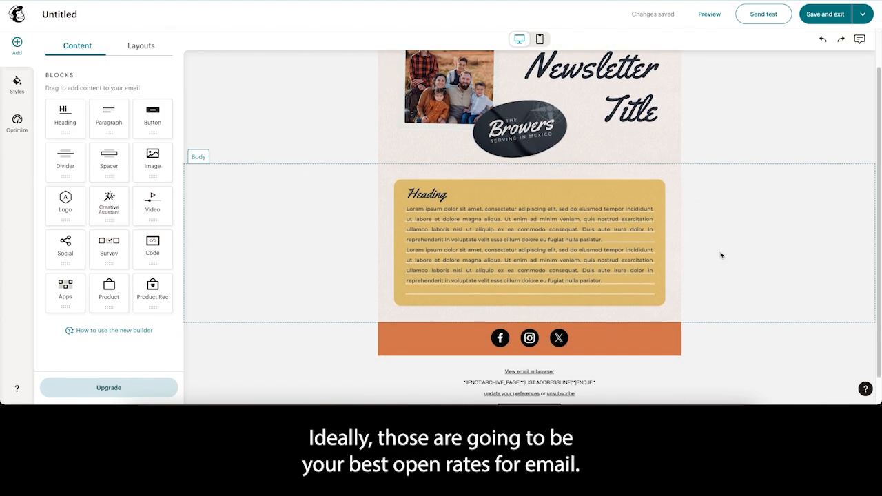
{"action": "scroll", "coordinate": [721, 255], "scroll_direction": "up", "scroll_amount": 1}
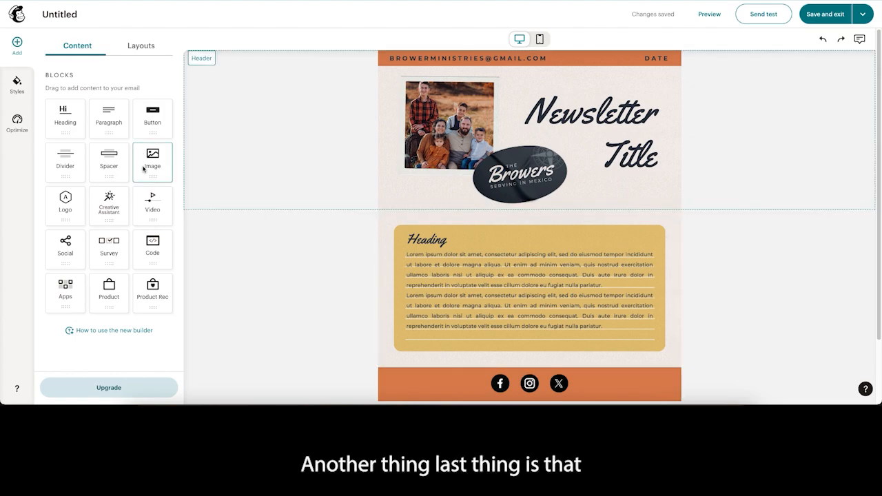
{"action": "scroll", "coordinate": [467, 274], "scroll_direction": "down", "scroll_amount": 1}
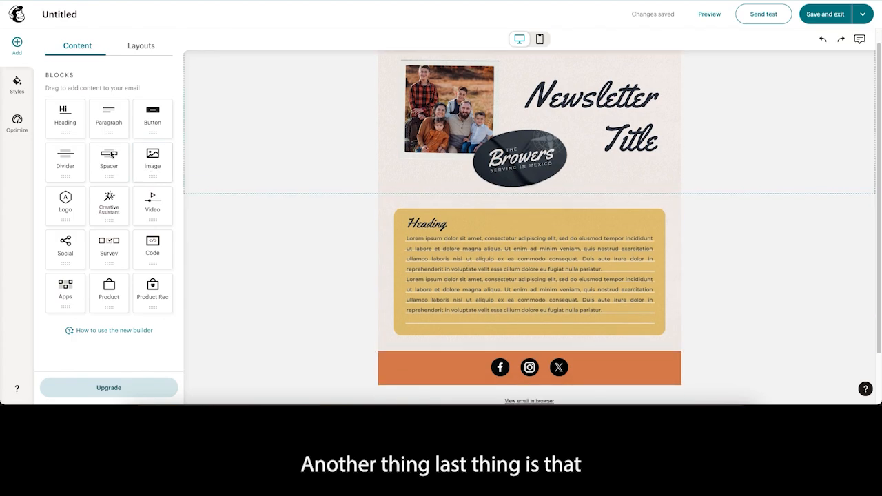
Add an image block above the orange social block and insert the three-photo image from the synced Canva newsletter design
{"action": "left_click_drag", "start_coordinate": [158, 168], "coordinate": [500, 345]}
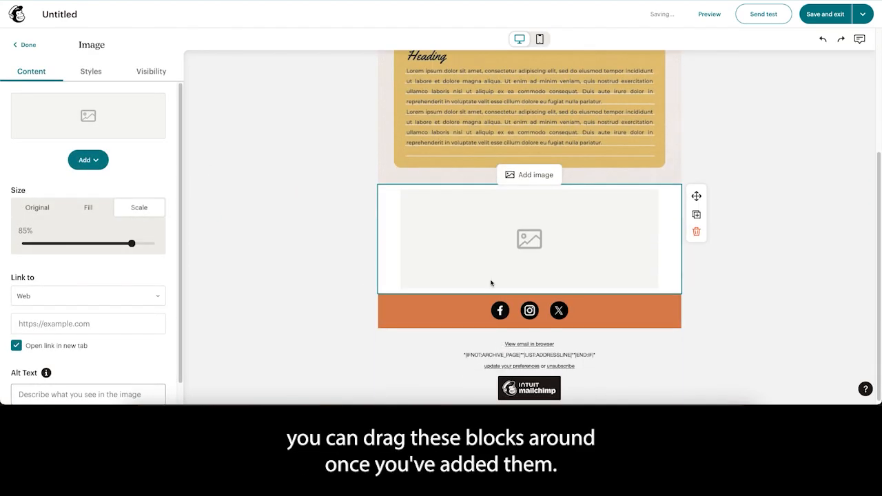
{"action": "left_click", "coordinate": [94, 160]}
{"action": "left_click", "coordinate": [103, 203]}
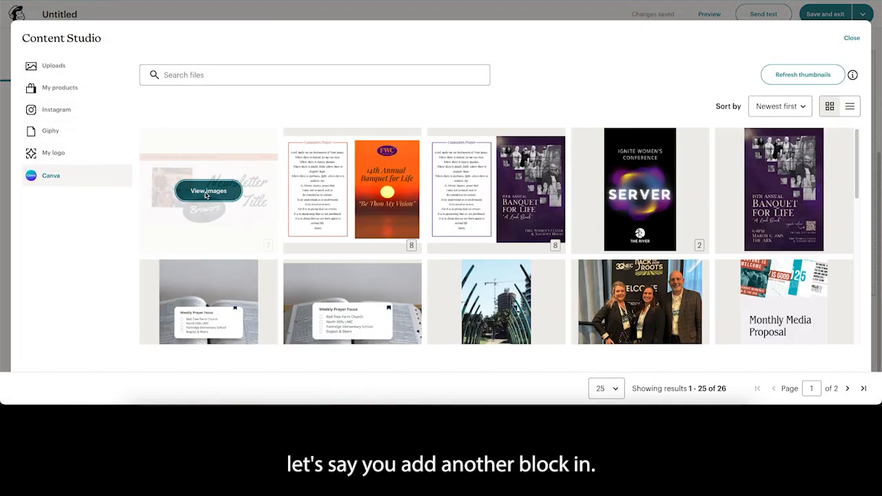
{"action": "left_click", "coordinate": [205, 193]}
{"action": "scroll", "coordinate": [733, 295], "scroll_direction": "down", "scroll_amount": 1}
{"action": "left_click", "coordinate": [767, 203]}
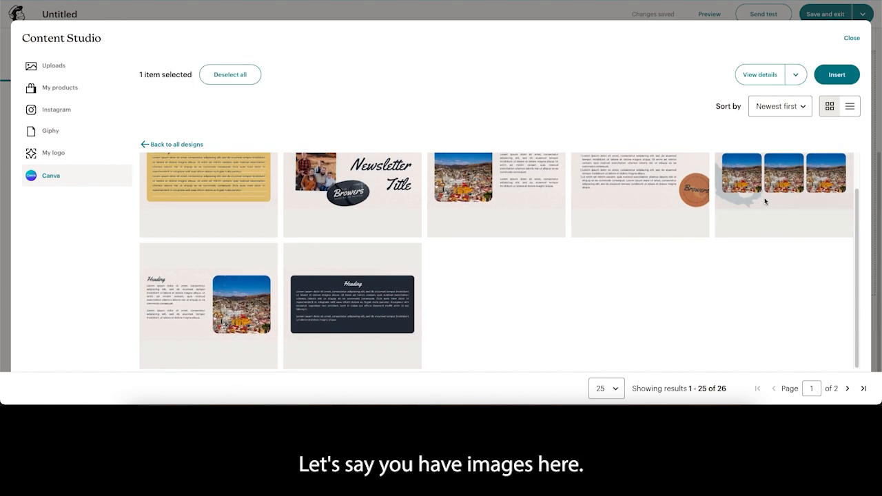
{"action": "left_click", "coordinate": [838, 76]}
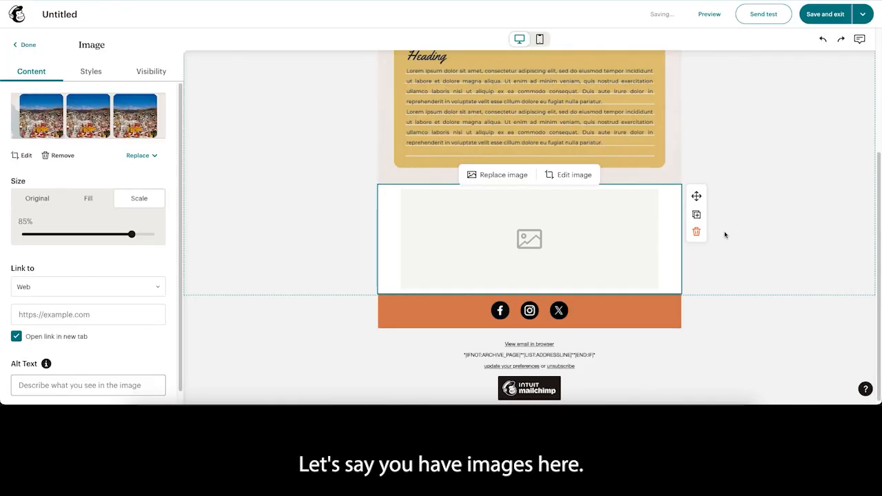
Set the three-photo image to Fill size and its padding to 0 on all sides
{"action": "left_click", "coordinate": [88, 199]}
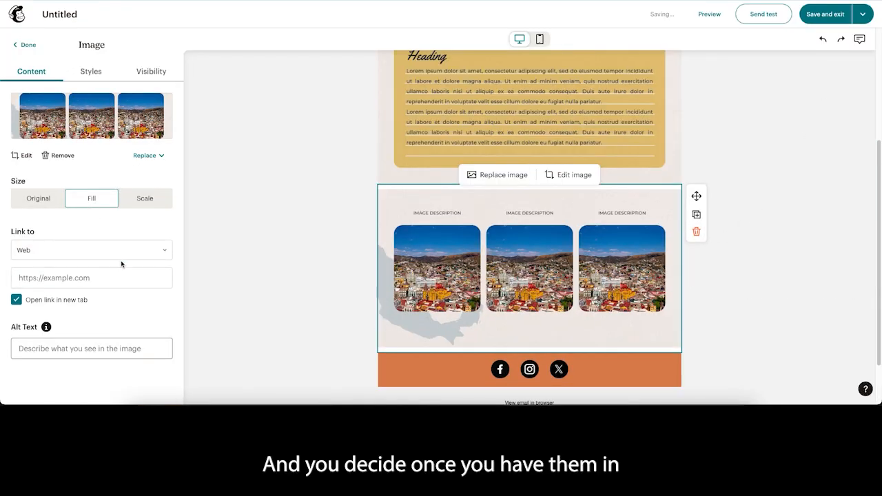
{"action": "left_click", "coordinate": [91, 71]}
{"action": "scroll", "coordinate": [69, 301], "scroll_direction": "down", "scroll_amount": 5}
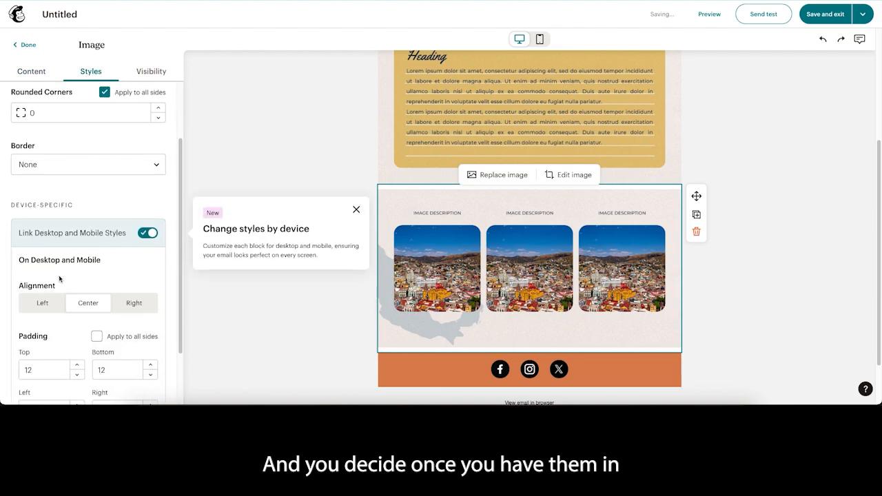
{"action": "left_click", "coordinate": [51, 295]}
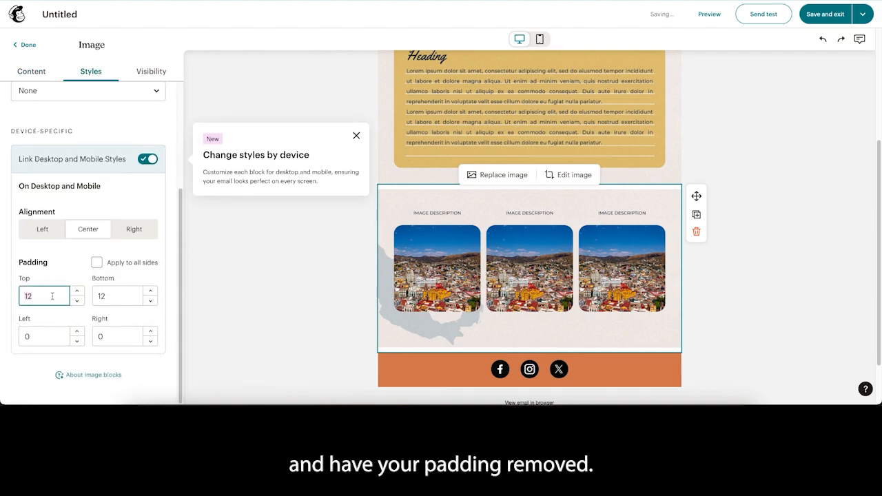
{"action": "key", "text": "Tab"}
{"action": "type", "text": "0"}
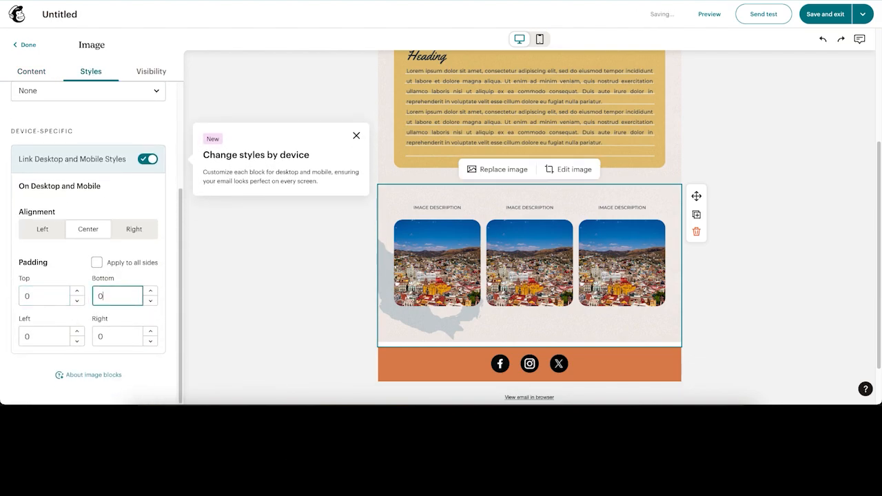
{"action": "left_click", "coordinate": [97, 262]}
Move the three-photo image block up between the newsletter title image and the yellow text block
{"action": "scroll", "coordinate": [606, 231], "scroll_direction": "up", "scroll_amount": 2}
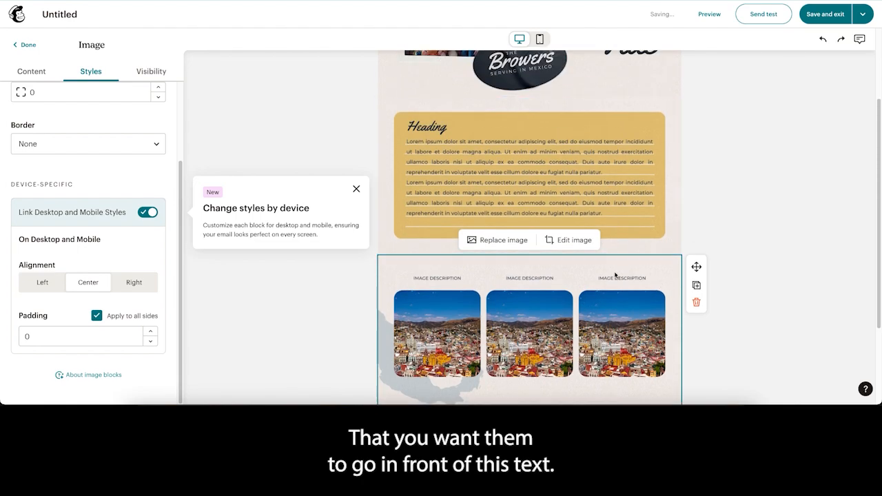
{"action": "left_click_drag", "start_coordinate": [697, 267], "coordinate": [692, 212]}
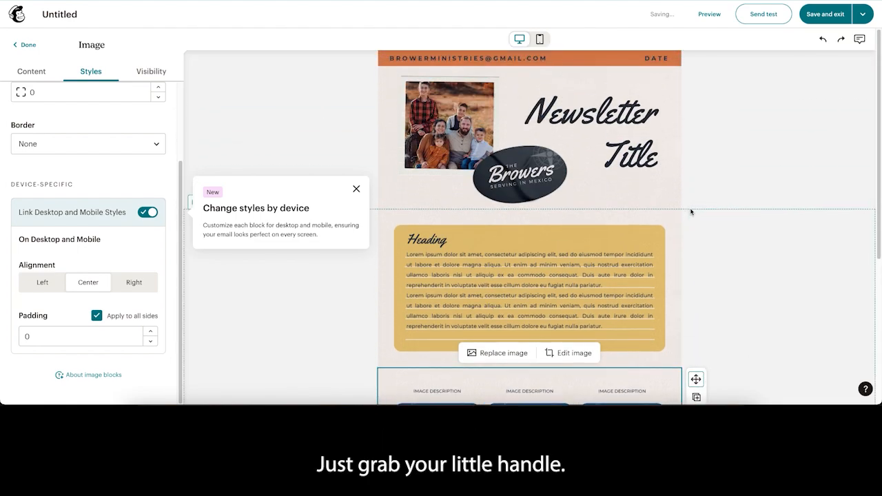
{"action": "left_click_drag", "start_coordinate": [696, 380], "coordinate": [659, 164]}
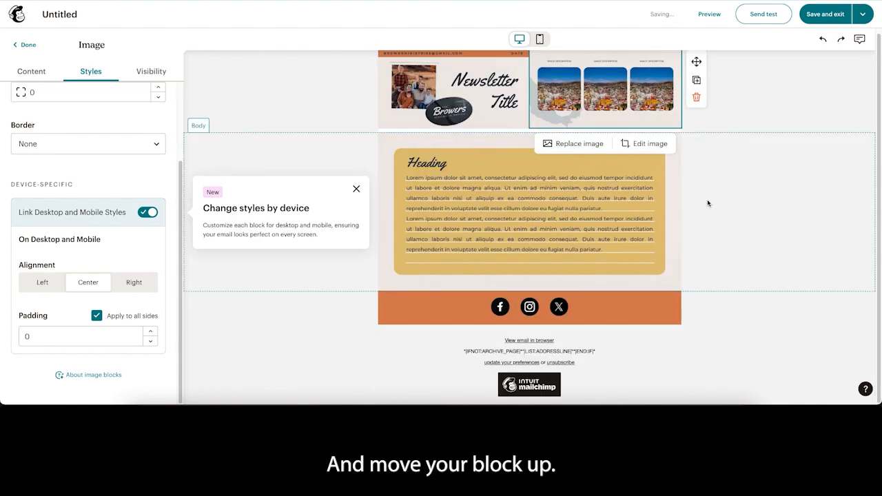
{"action": "left_click_drag", "start_coordinate": [696, 66], "coordinate": [676, 136]}
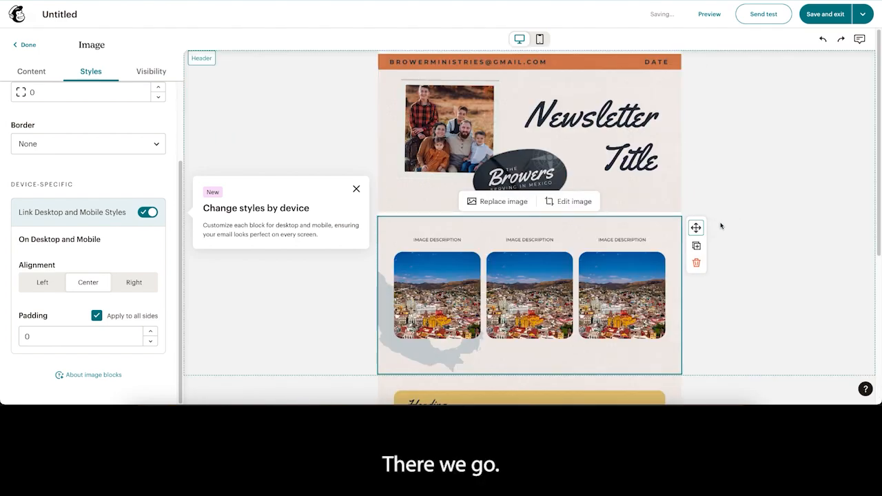
Set the top and bottom padding of the newsletter title image's layout to 0 and deselect it
{"action": "scroll", "coordinate": [737, 242], "scroll_direction": "down", "scroll_amount": 2}
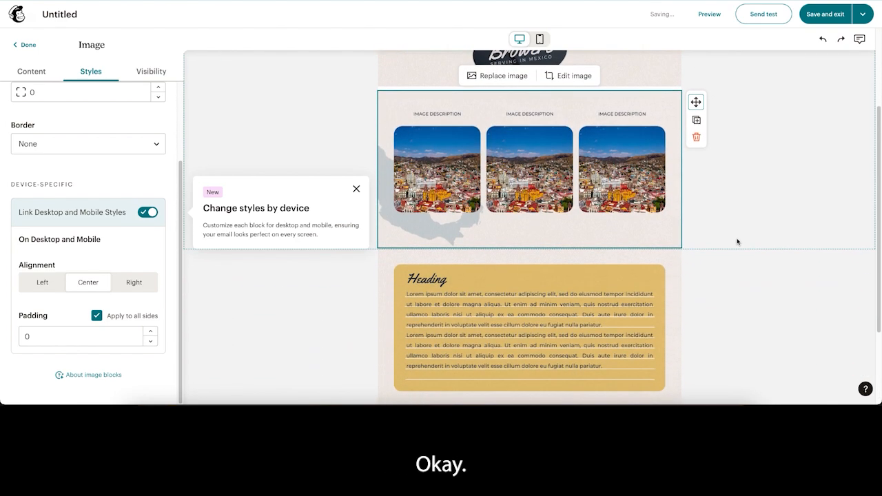
{"action": "scroll", "coordinate": [623, 184], "scroll_direction": "up", "scroll_amount": 1}
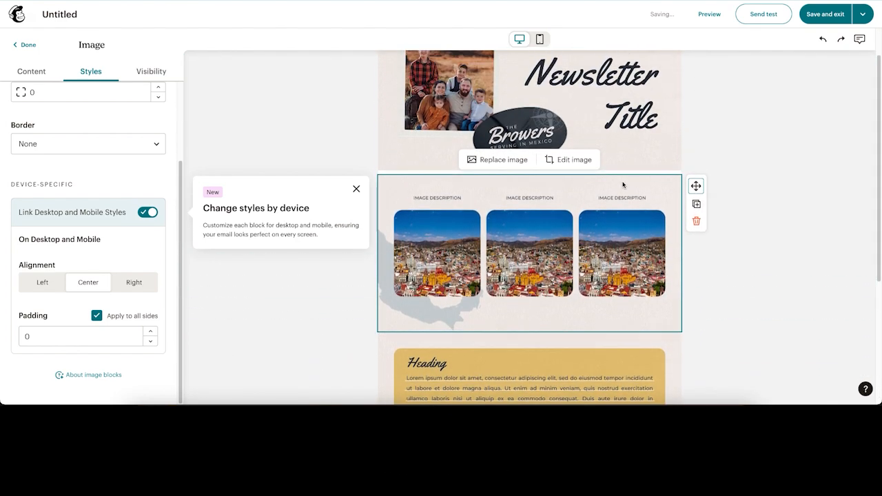
{"action": "left_click", "coordinate": [623, 166]}
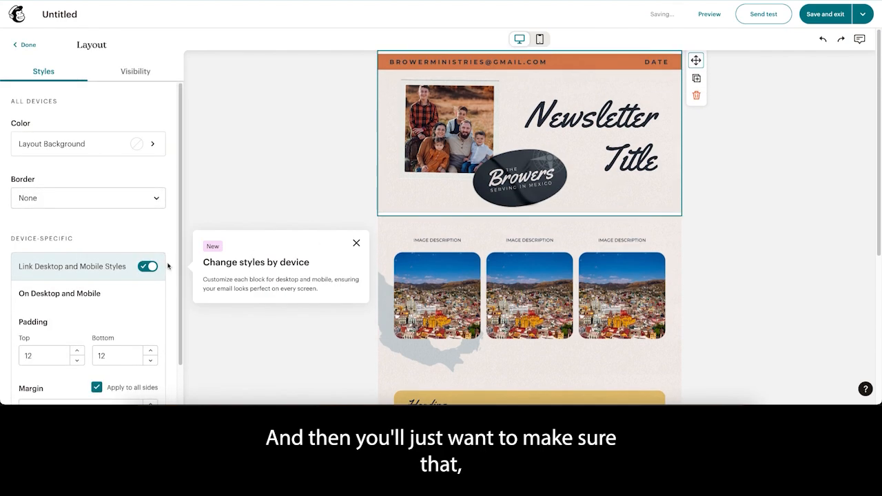
{"action": "scroll", "coordinate": [120, 303], "scroll_direction": "down", "scroll_amount": 1}
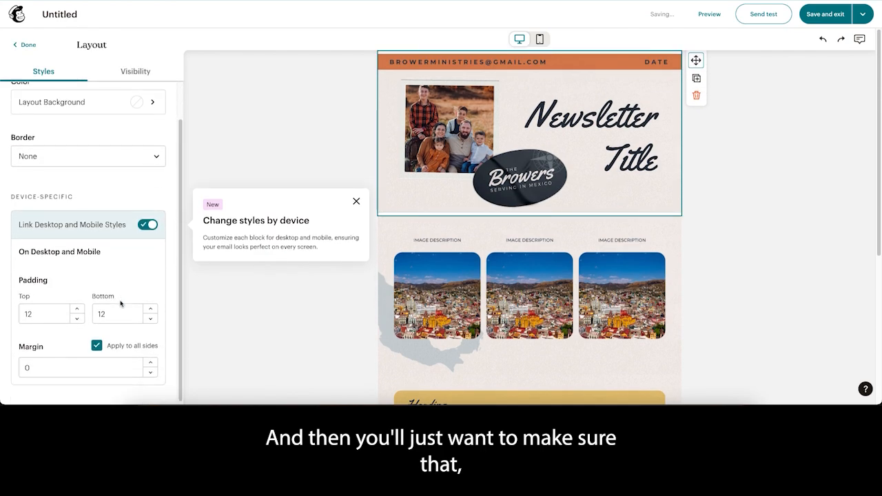
{"action": "left_click", "coordinate": [29, 312]}
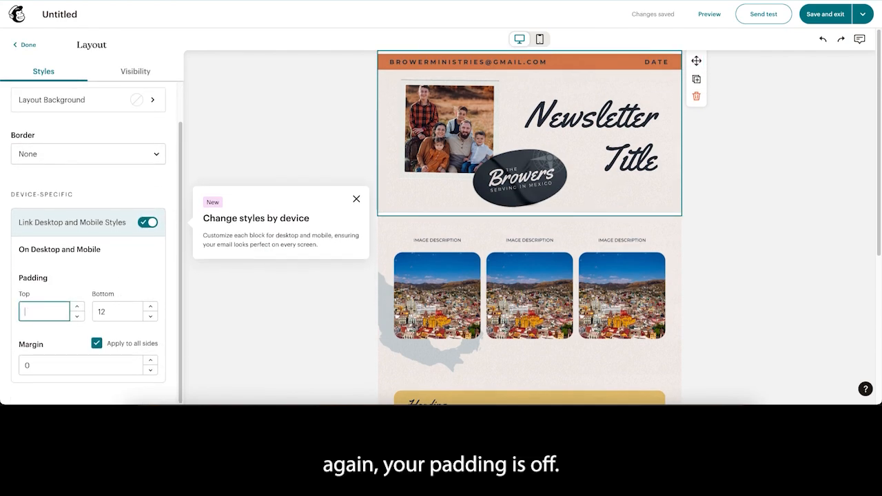
{"action": "left_click", "coordinate": [102, 317]}
{"action": "left_click", "coordinate": [110, 275]}
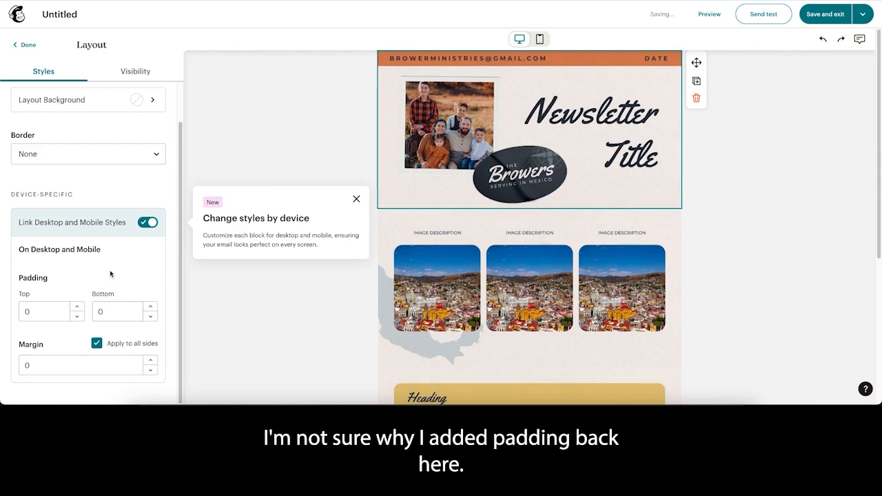
{"action": "left_click", "coordinate": [704, 268]}
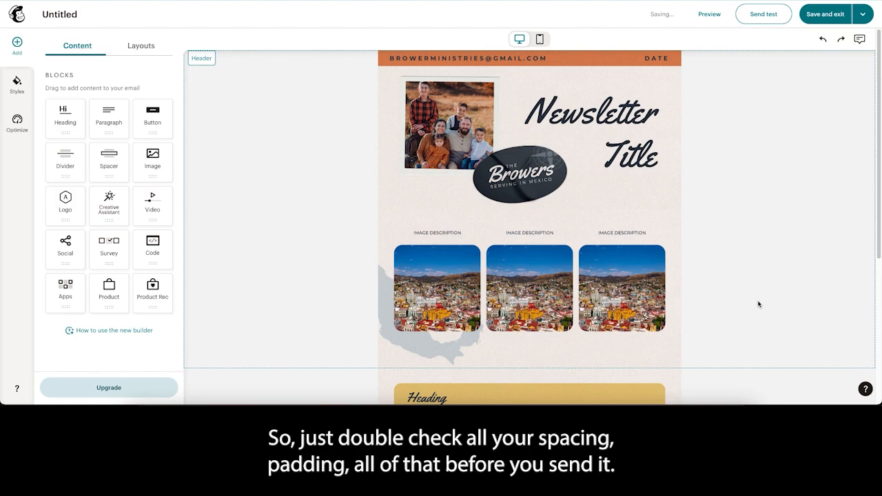
Check the spacing between all blocks of the email, from the newsletter title down to the footer
{"action": "scroll", "coordinate": [735, 305], "scroll_direction": "down", "scroll_amount": 3}
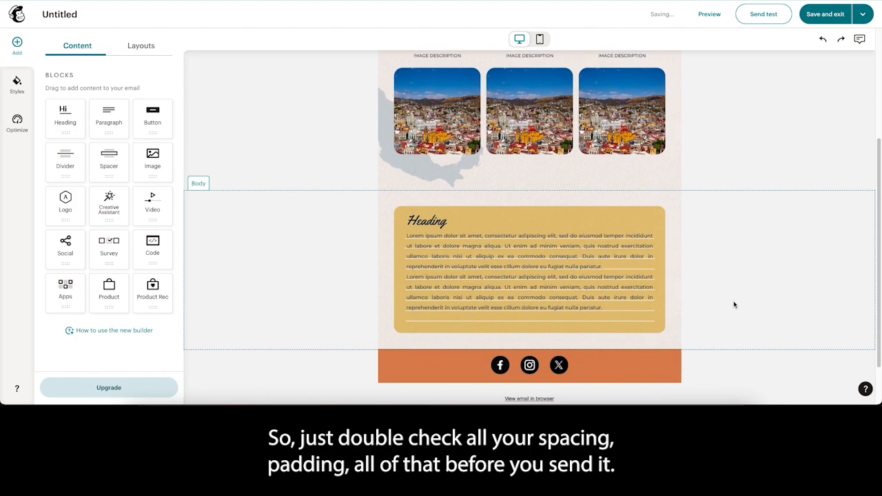
{"action": "scroll", "coordinate": [734, 302], "scroll_direction": "down", "scroll_amount": 1}
{"action": "scroll", "coordinate": [707, 295], "scroll_direction": "up", "scroll_amount": 3}
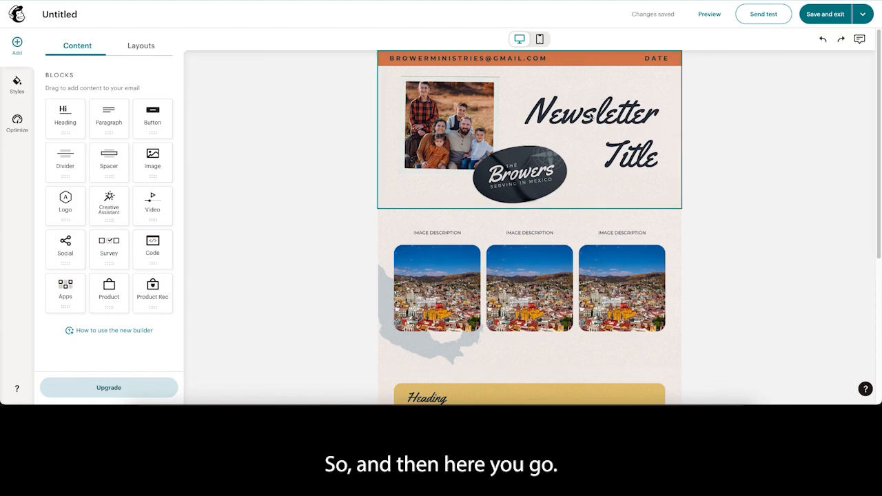
{"action": "scroll", "coordinate": [717, 282], "scroll_direction": "down", "scroll_amount": 2}
{"action": "scroll", "coordinate": [718, 283], "scroll_direction": "down", "scroll_amount": 2}
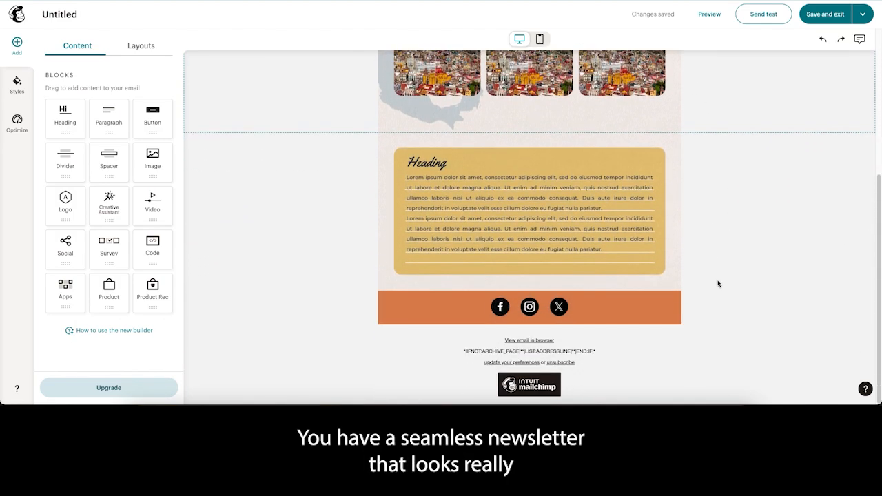
{"action": "scroll", "coordinate": [719, 283], "scroll_direction": "up", "scroll_amount": 4}
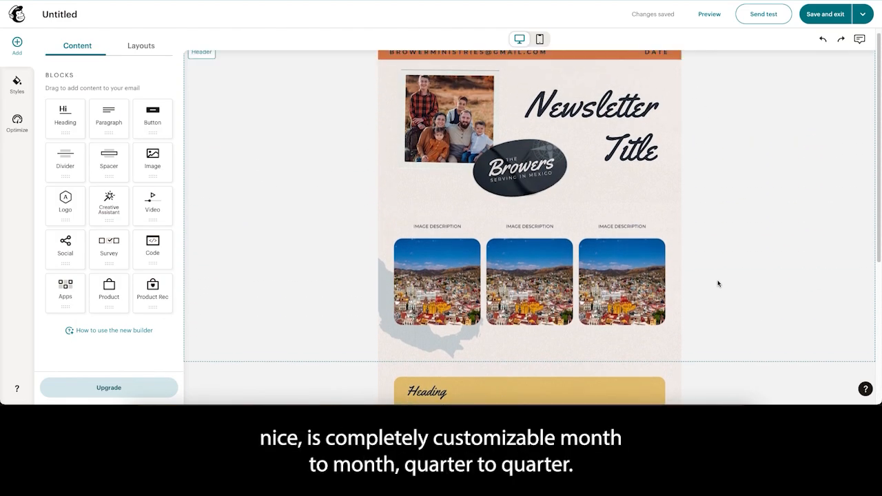